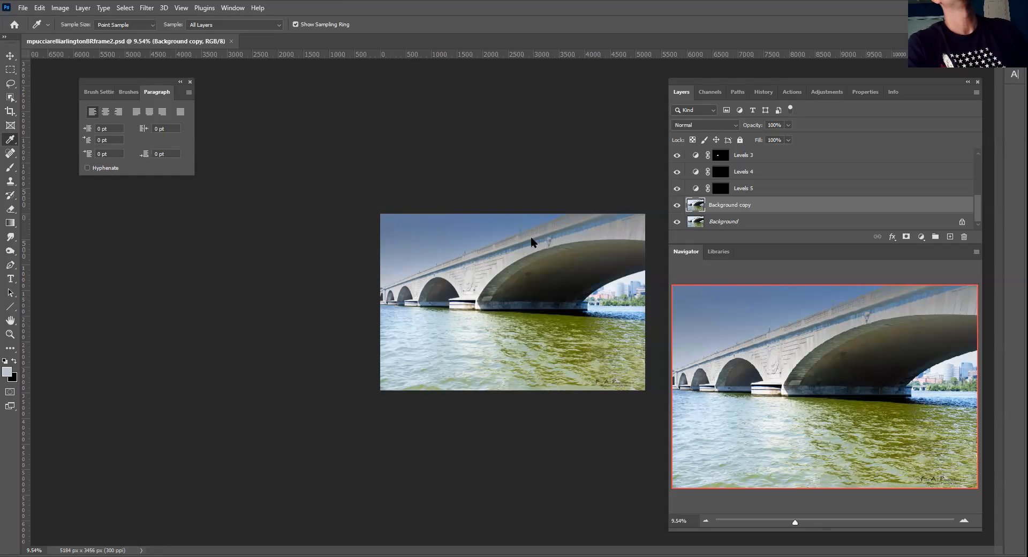
# Try the MFPALLIPCWHITE action on the bridge photo, continuing past its unavailable command, and undo it.
pyautogui.click(787, 92)
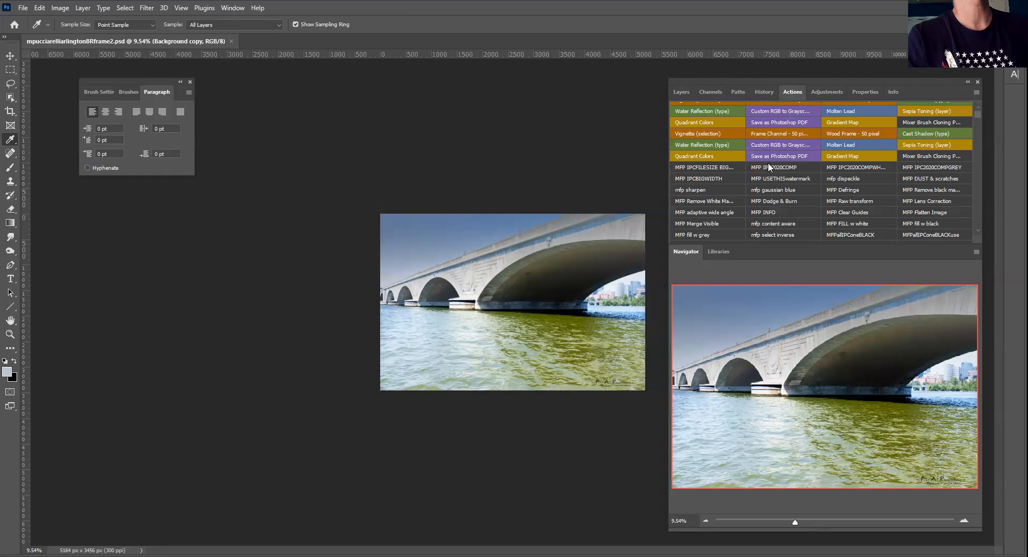
pyautogui.scroll(-3, 788, 186)
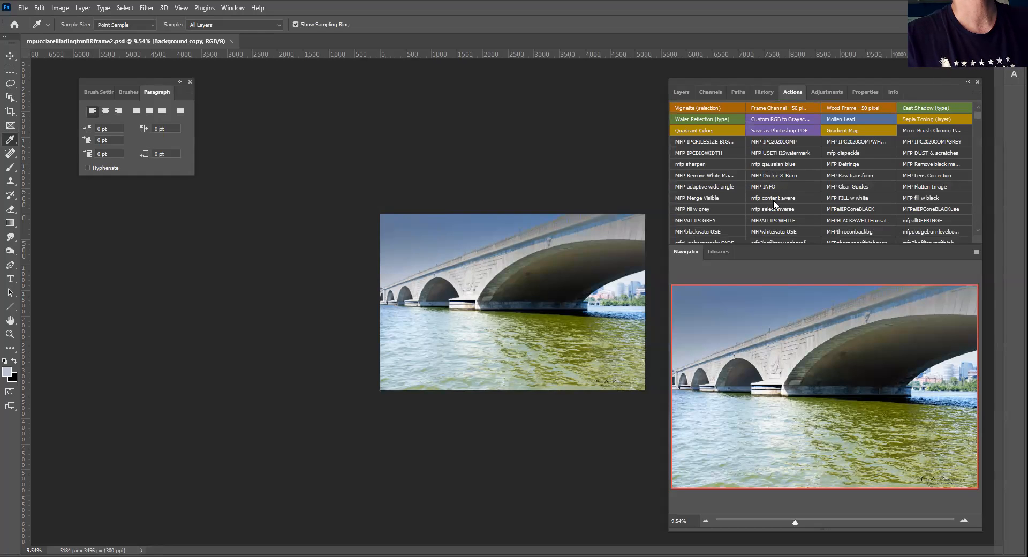
pyautogui.click(765, 224)
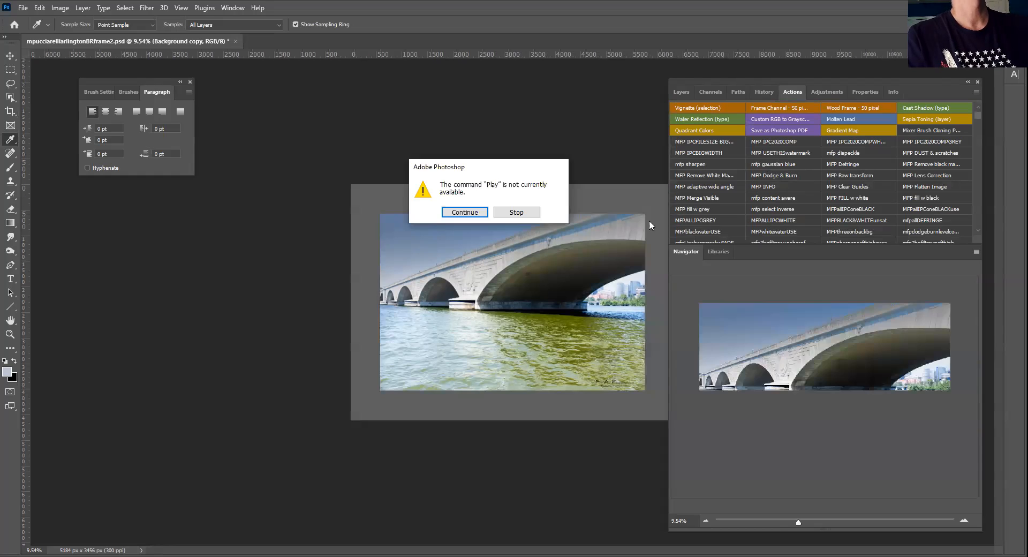
pyautogui.click(465, 212)
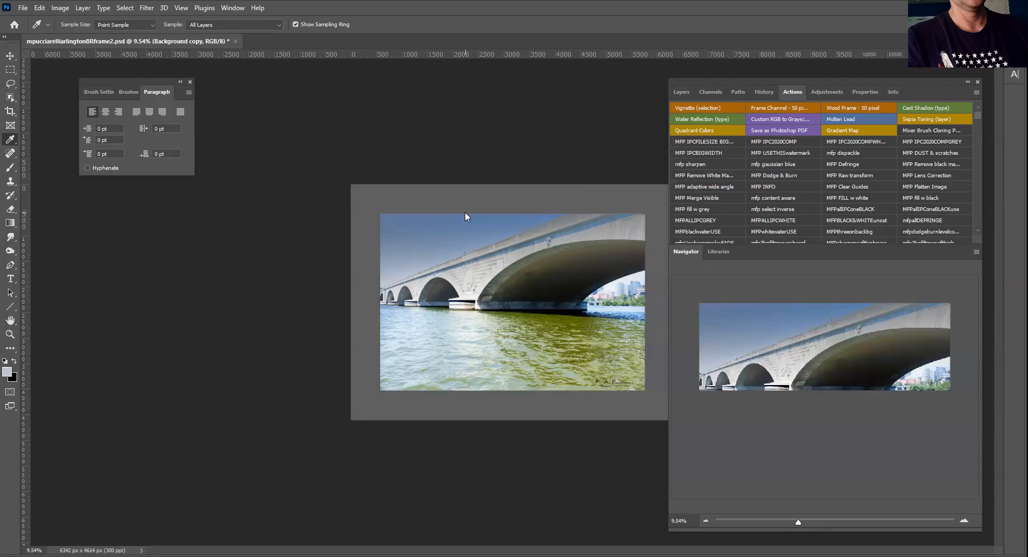
pyautogui.hotkey('ctrl', 'z')
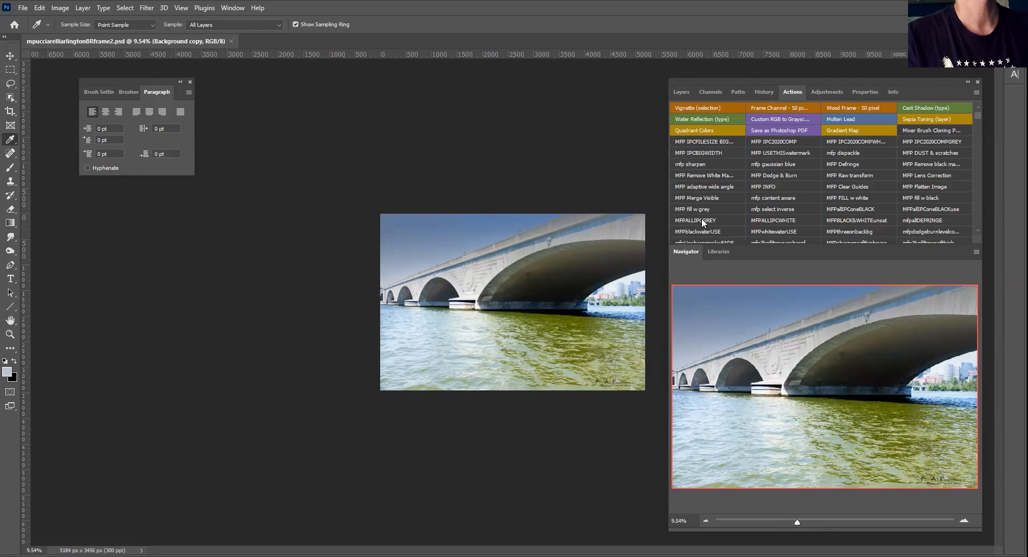
# Try the MFPALLIPCGREY action on the bridge photo, undo it, and return to the layer list.
pyautogui.click(701, 218)
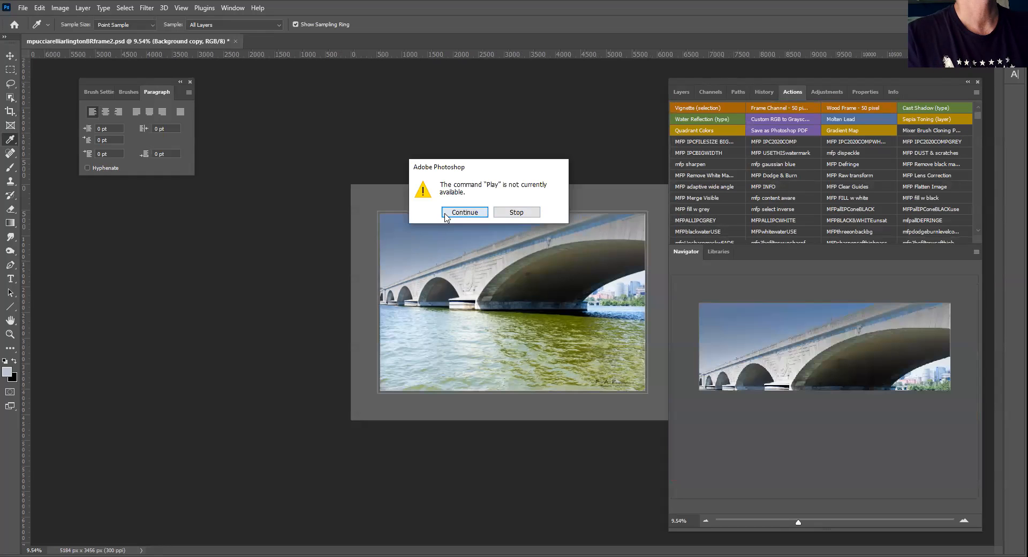
pyautogui.click(449, 213)
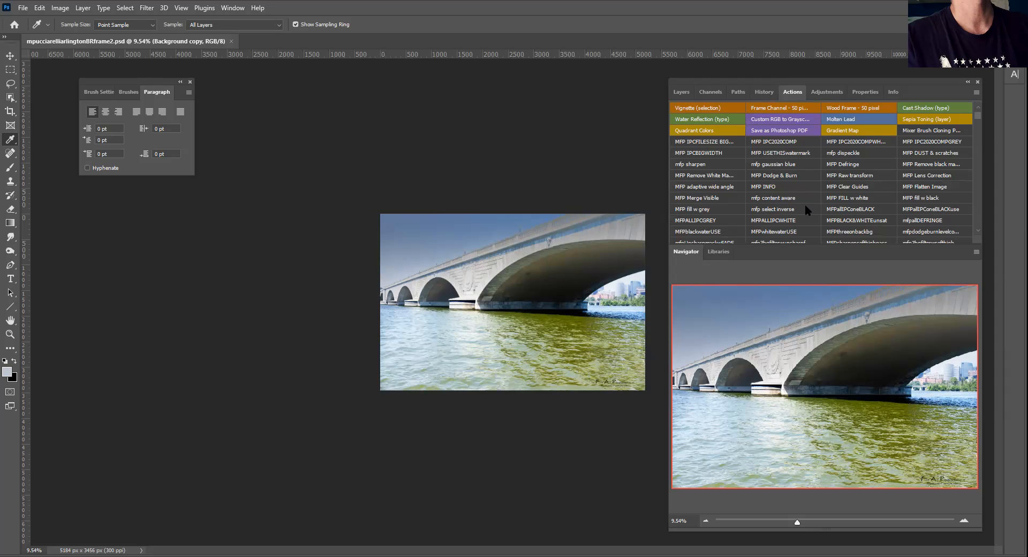
pyautogui.scroll(-1, 853, 204)
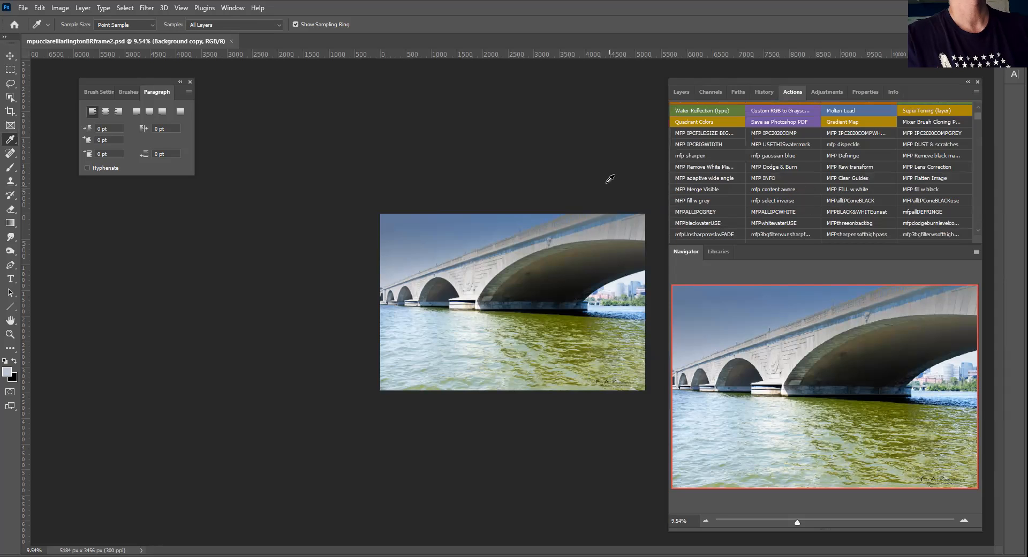
pyautogui.click(680, 95)
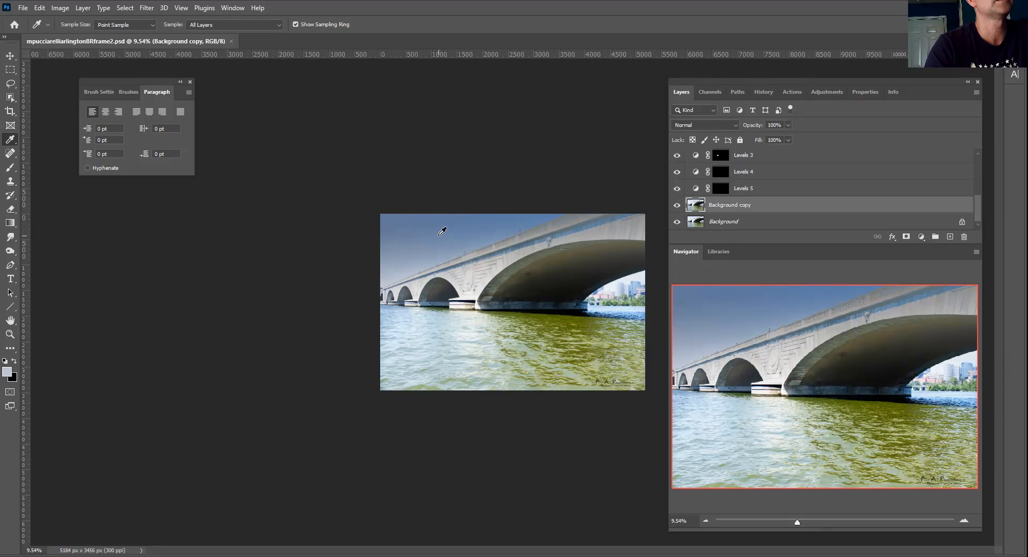
# Sample the sky colour above the small arches with the Eyedropper tool and check its hex code without editing it.
pyautogui.rightClick(13, 140)
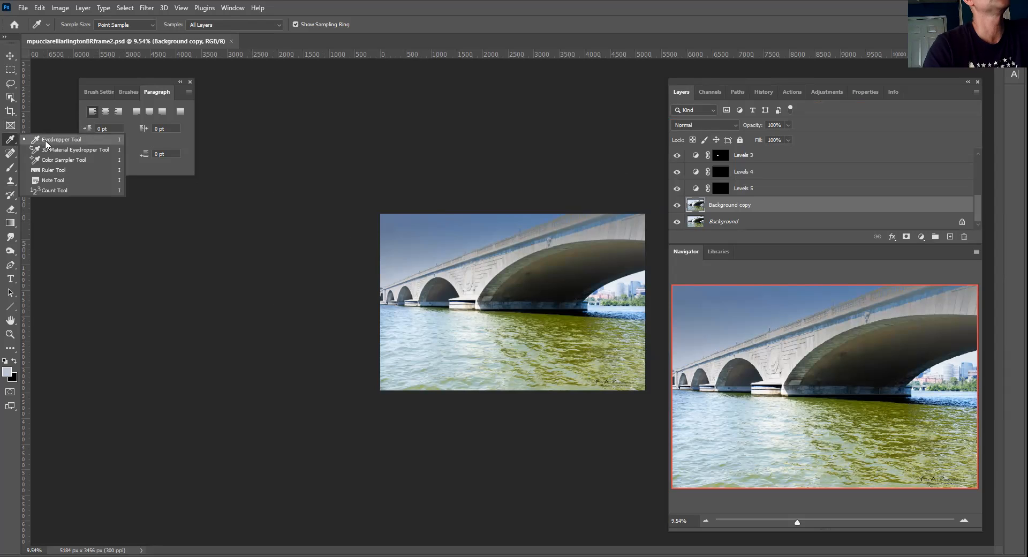
pyautogui.click(47, 141)
pyautogui.click(413, 256)
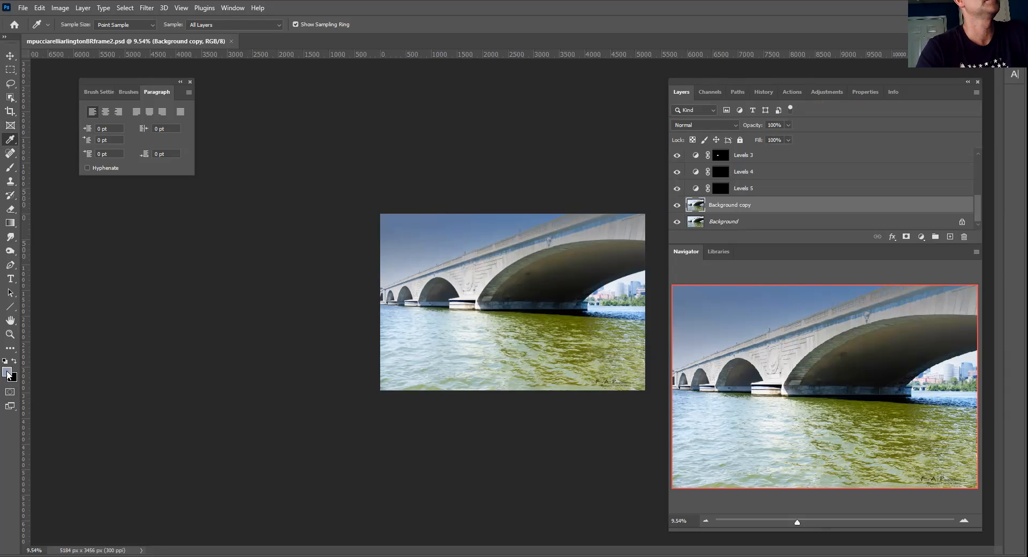
pyautogui.click(7, 373)
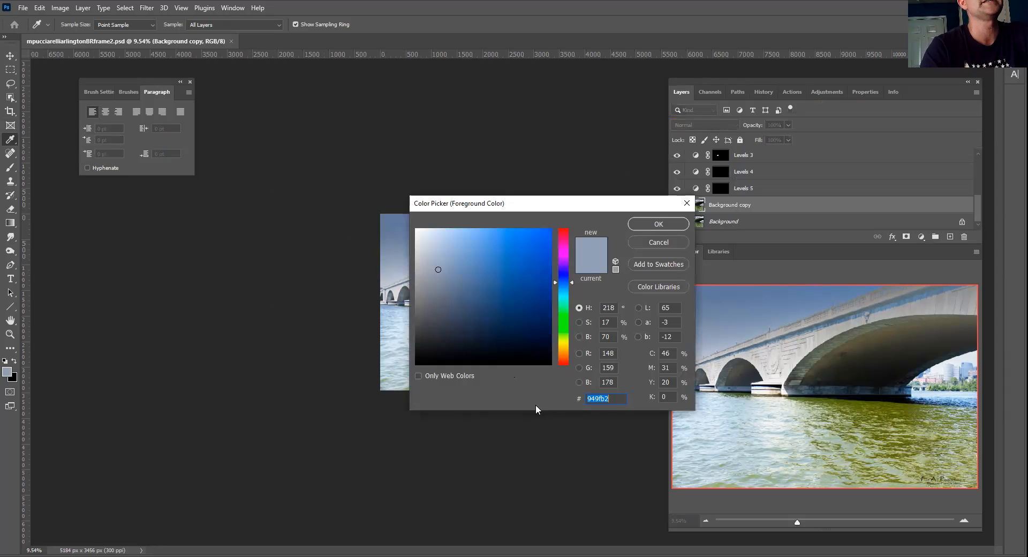
pyautogui.click(648, 243)
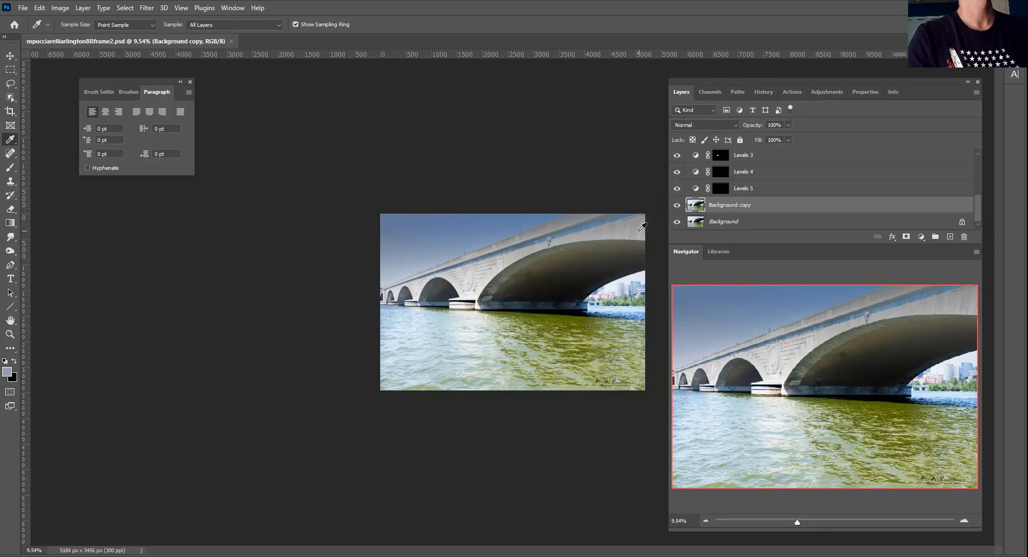
# Sample the grey stone along the bridge's upper edge and check its hex code without editing it.
pyautogui.click(557, 225)
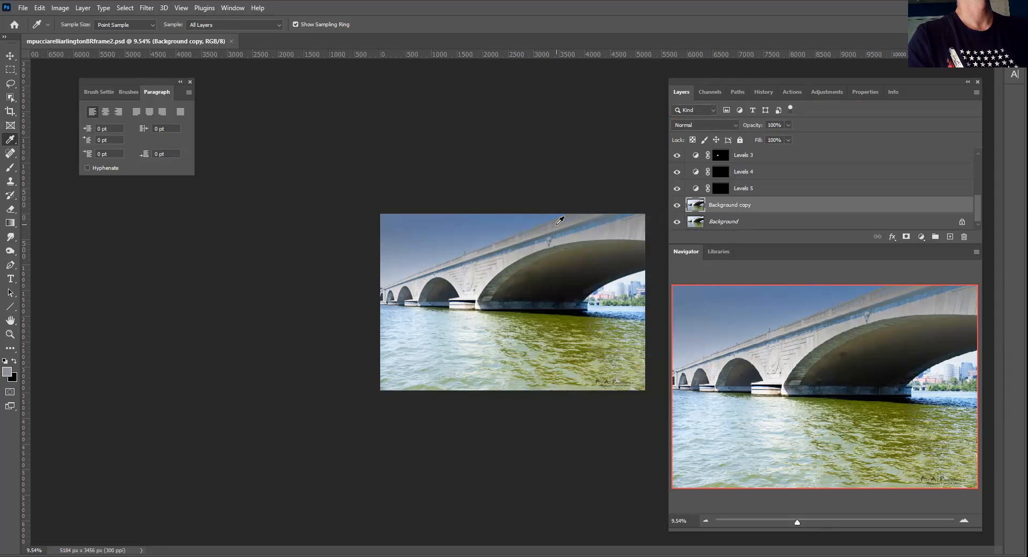
pyautogui.click(8, 372)
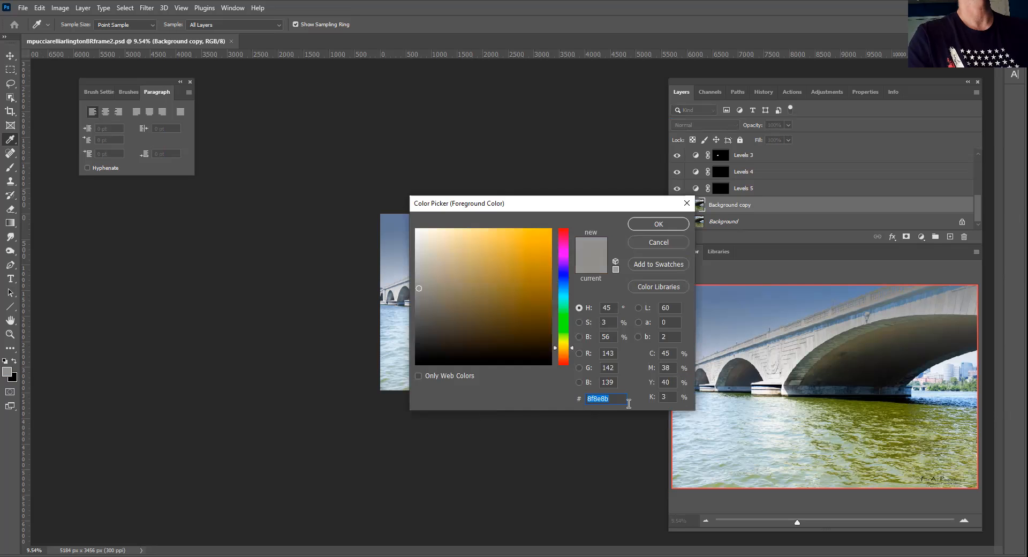
pyautogui.click(653, 242)
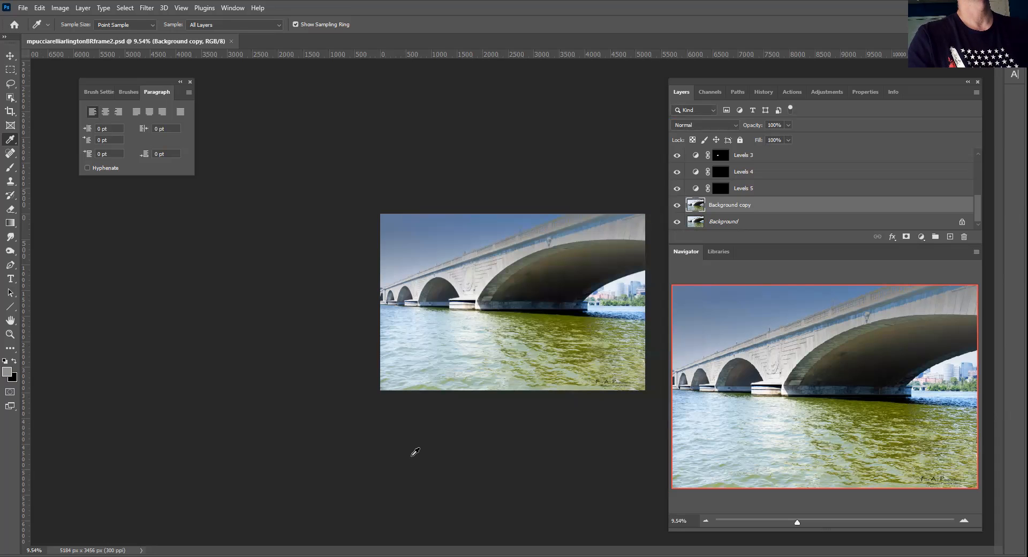
# Switch to Notepad, review the first border's size and hex colour in the canvas settings notes, and return to Photoshop.
pyautogui.hotkey('alt', 'Tab')
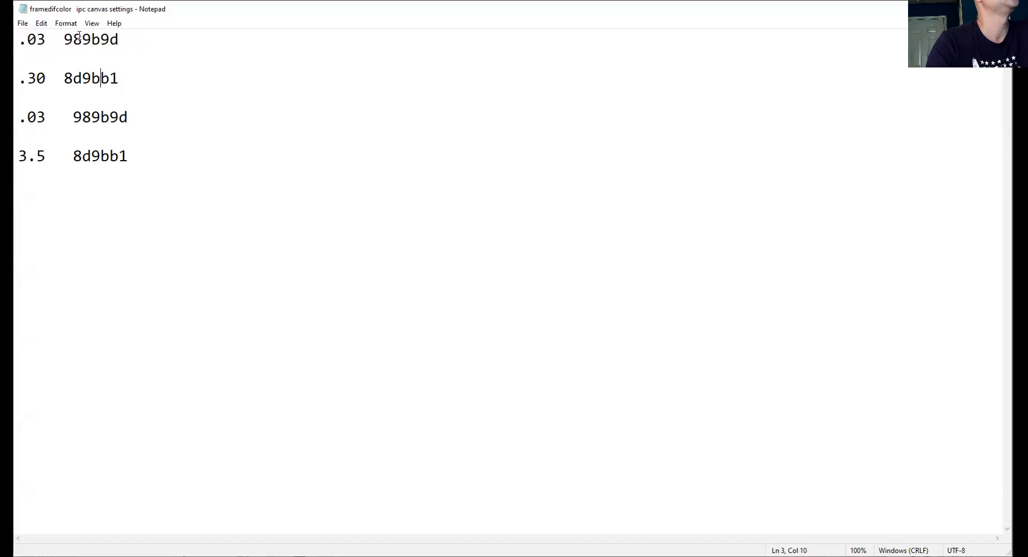
pyautogui.moveTo(20, 38); pyautogui.dragTo(133, 35)
pyautogui.click(133, 35)
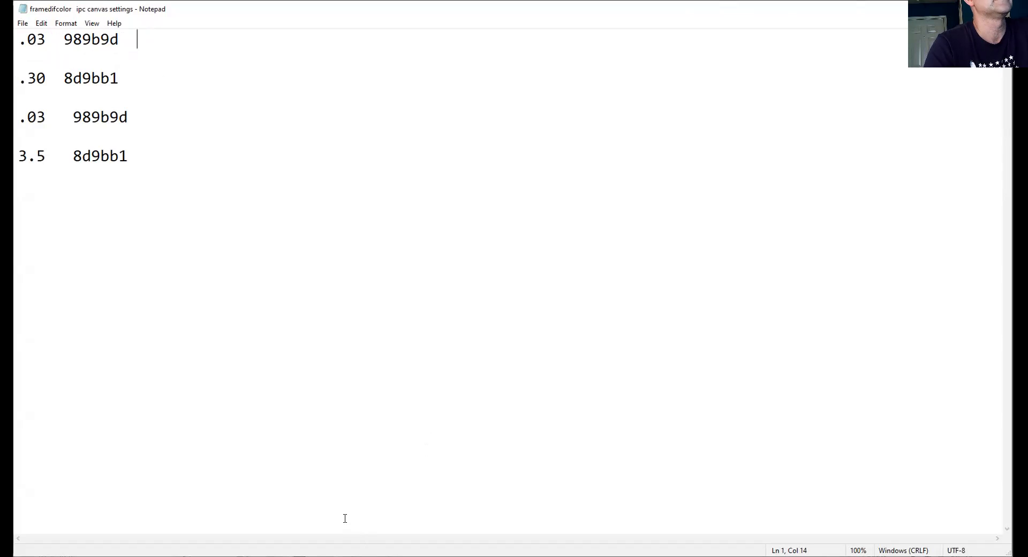
pyautogui.hotkey('alt', 'Tab')
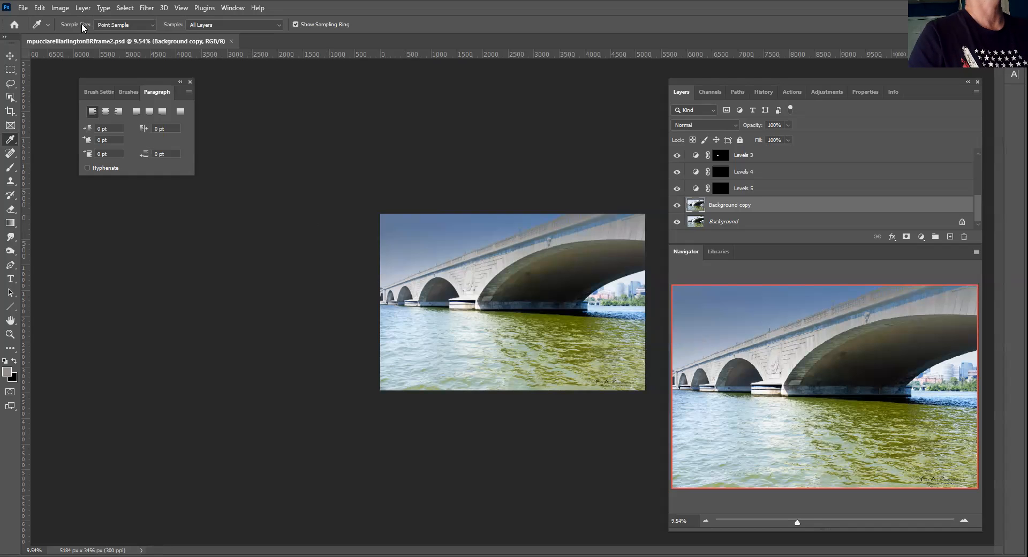
# In the Canvas Size settings, switch the units to inches and enter a relative width and height of 0.03.
pyautogui.click(61, 9)
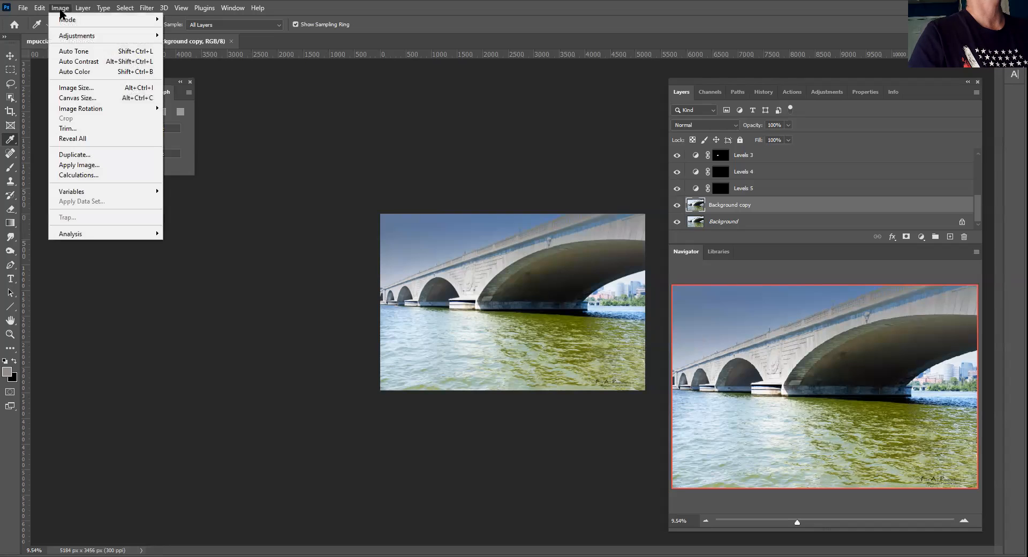
pyautogui.click(89, 103)
pyautogui.click(568, 177)
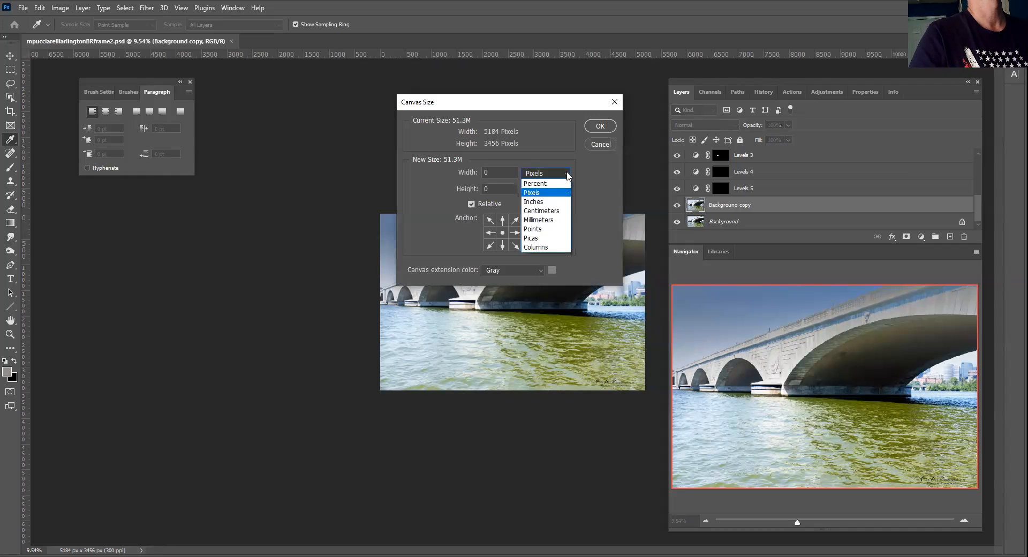
pyautogui.click(543, 202)
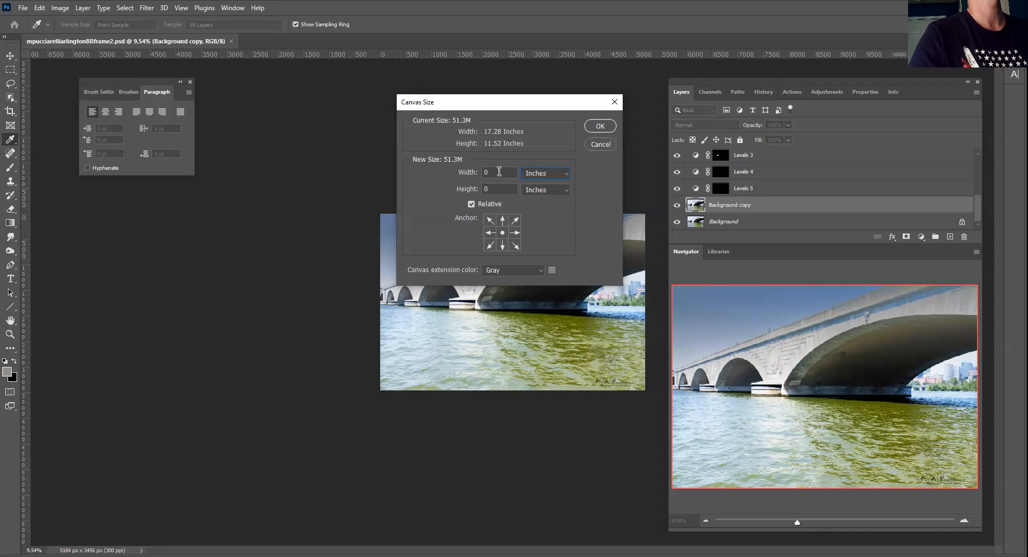
pyautogui.write('.03')
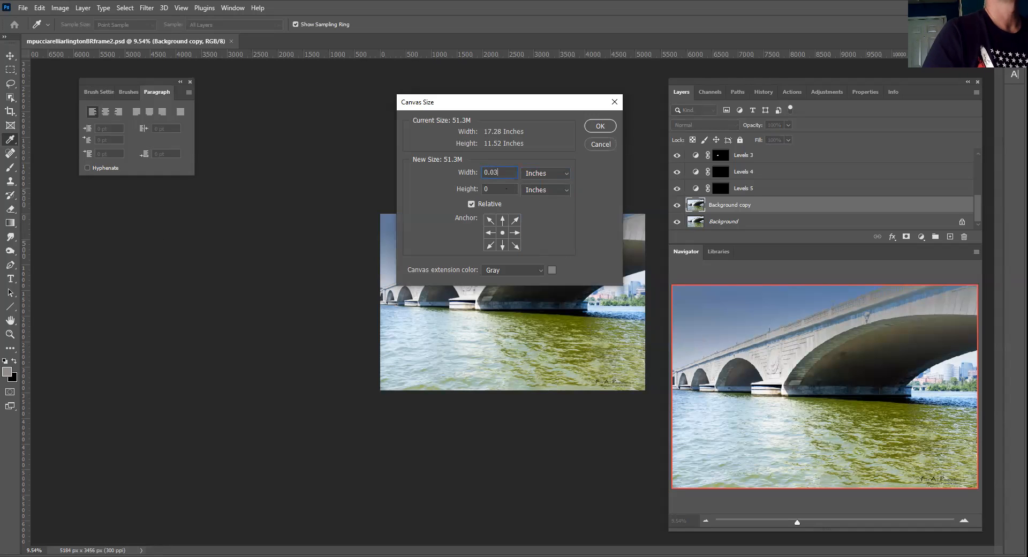
pyautogui.click(501, 191)
pyautogui.write('.03')
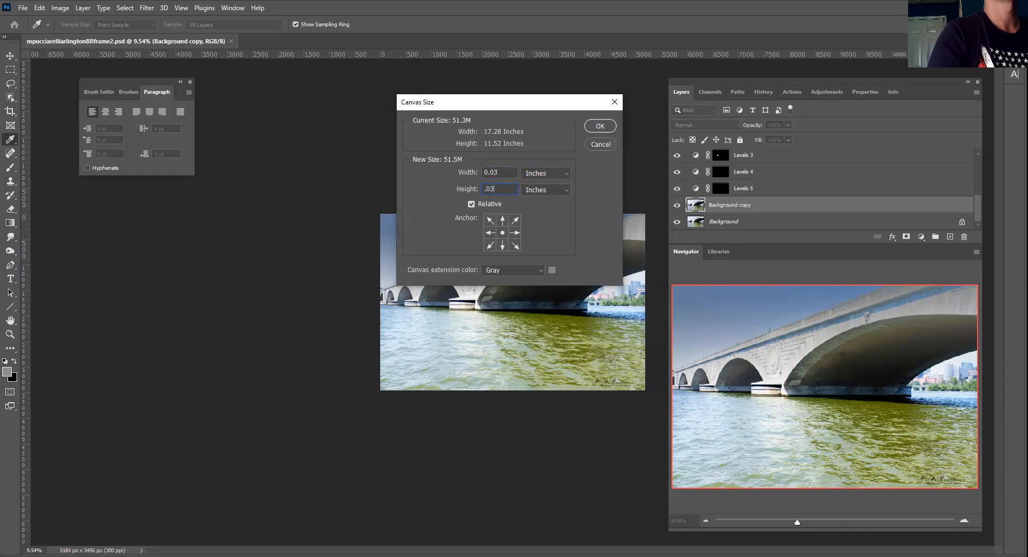
pyautogui.click(581, 229)
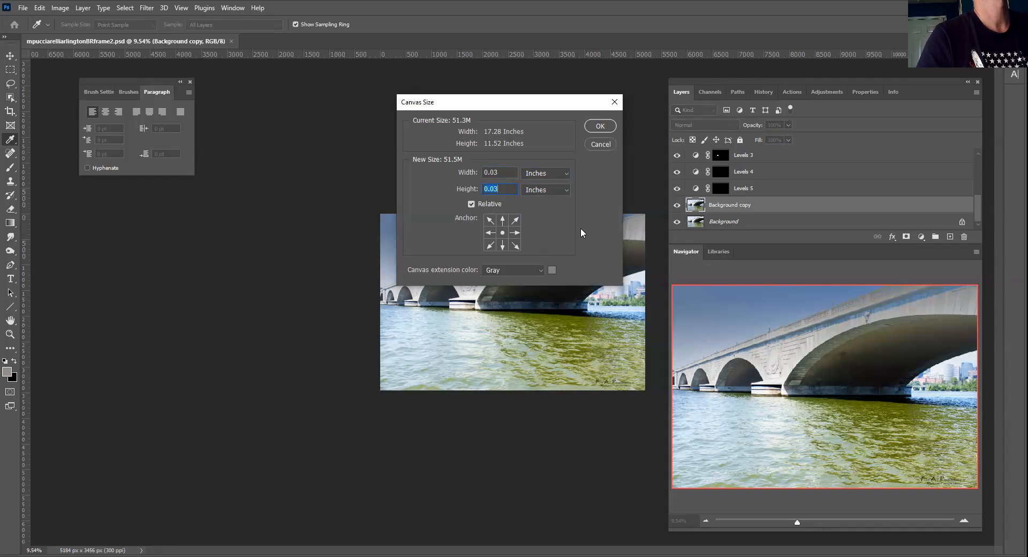
# Set the canvas extension color to hex 989b9d and apply the canvas enlargement.
pyautogui.click(552, 269)
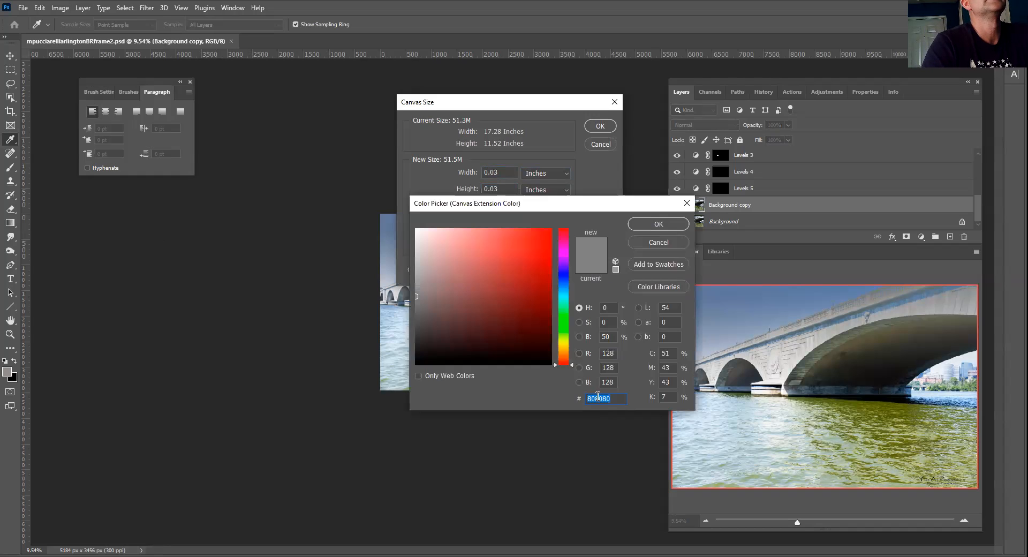
pyautogui.click(623, 397)
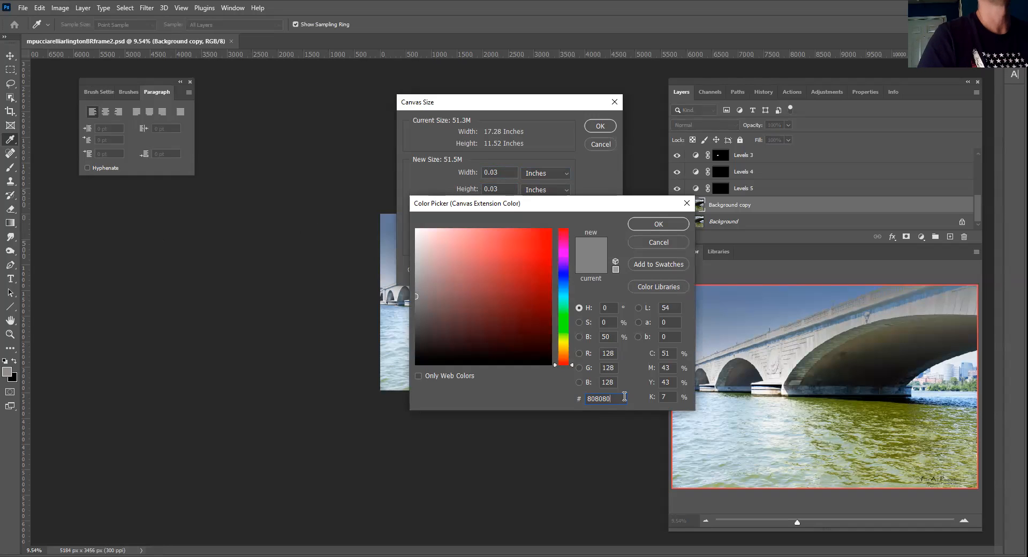
pyautogui.press('BackSpace')
pyautogui.press('BackSpace')
pyautogui.press('BackSpace')
pyautogui.press('BackSpace')
pyautogui.press('BackSpace')
pyautogui.press('BackSpace')
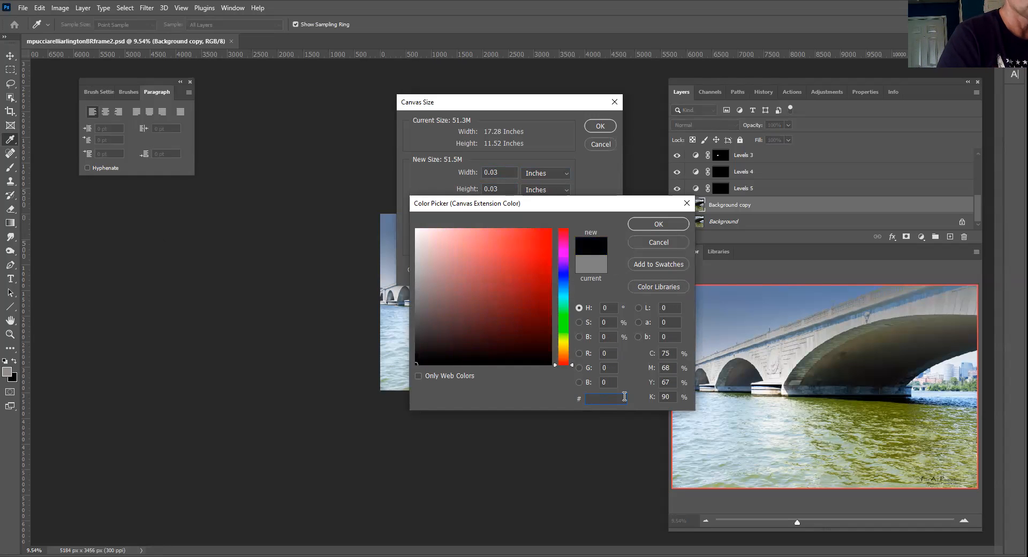
pyautogui.write('989')
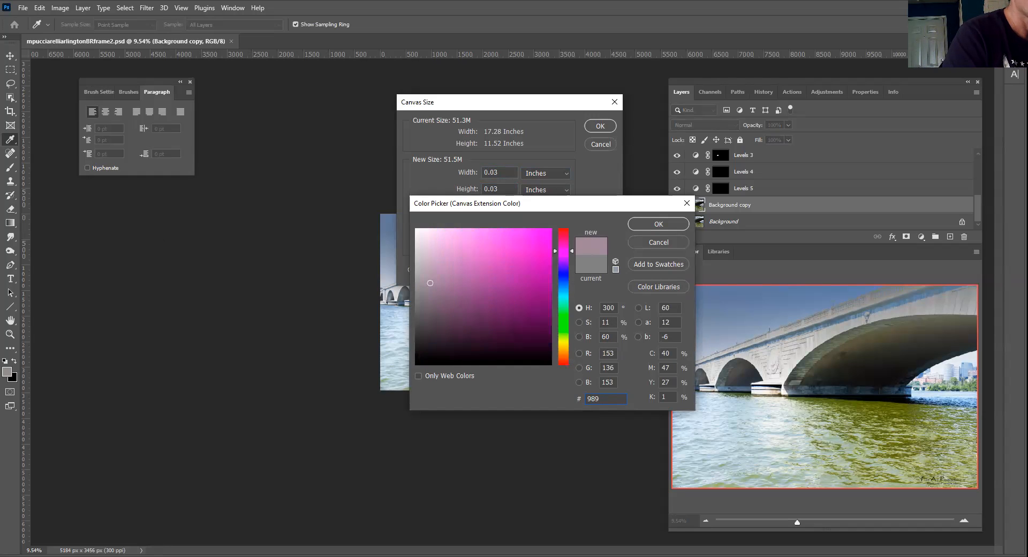
pyautogui.write('b')
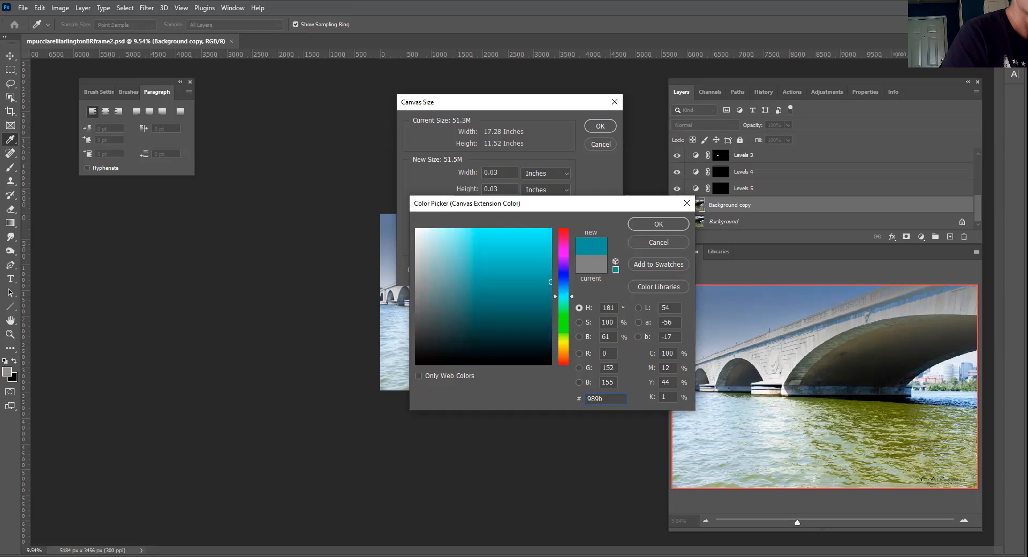
pyautogui.write('9d')
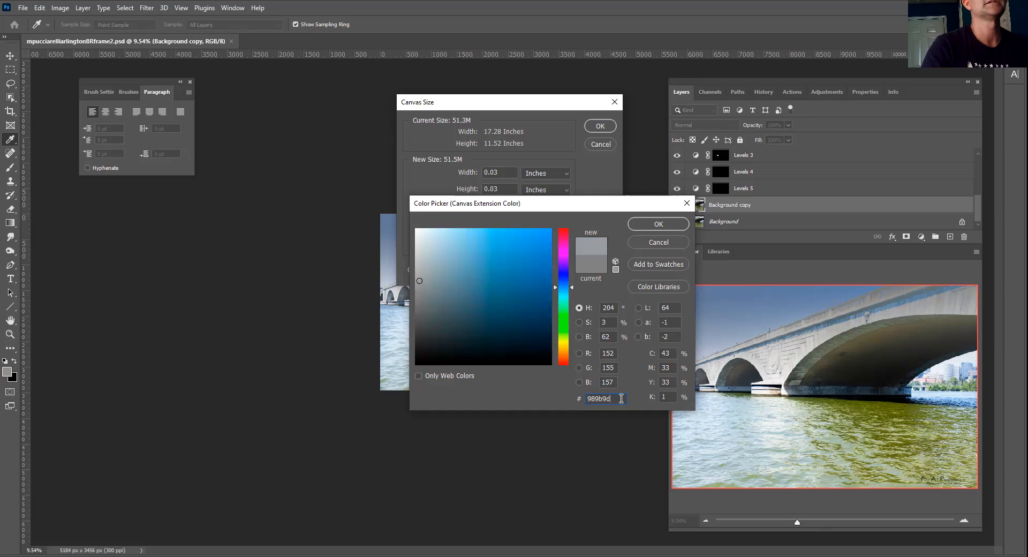
pyautogui.click(662, 224)
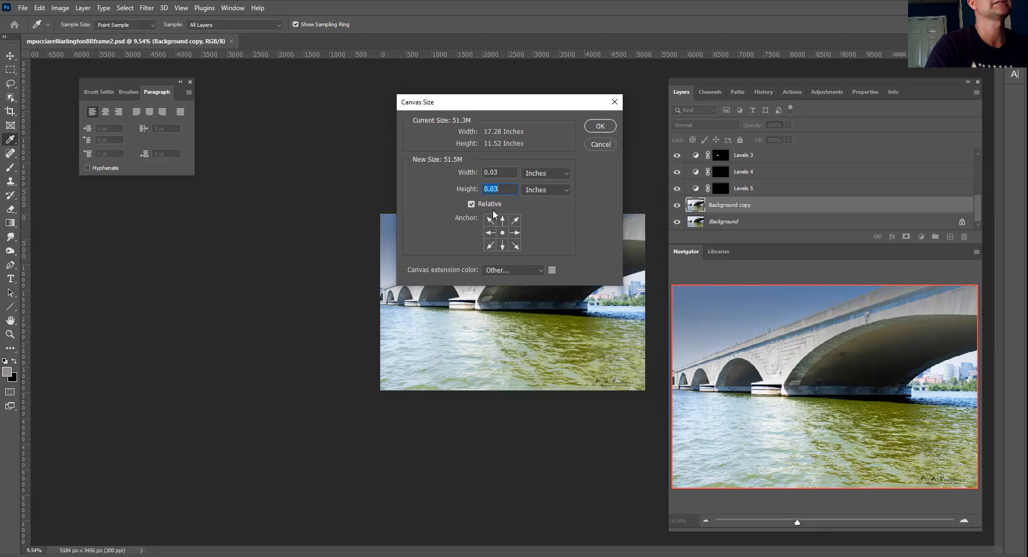
pyautogui.click(592, 126)
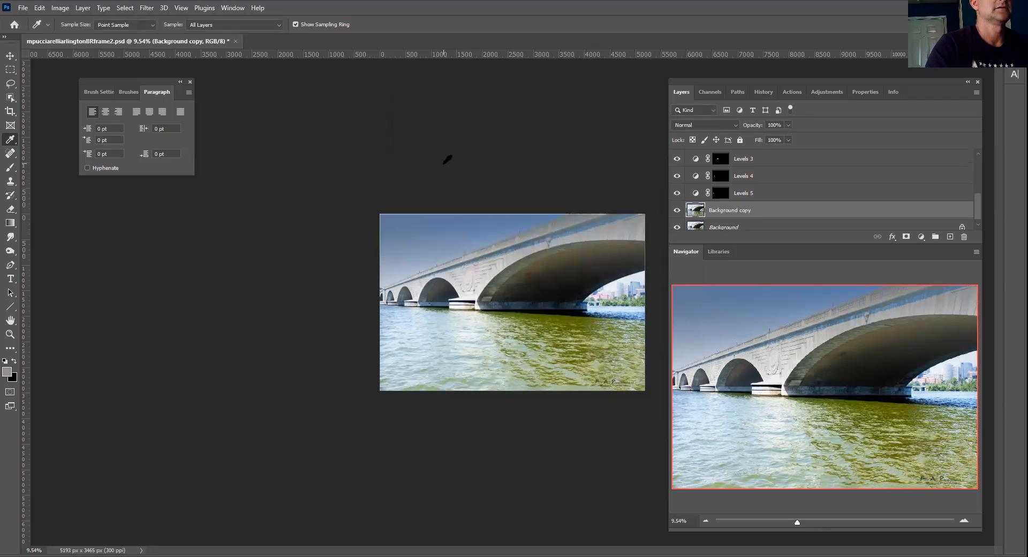
# Start a second canvas extension in Canvas Size, using inches and a relative width and height of 0.3.
pyautogui.click(61, 9)
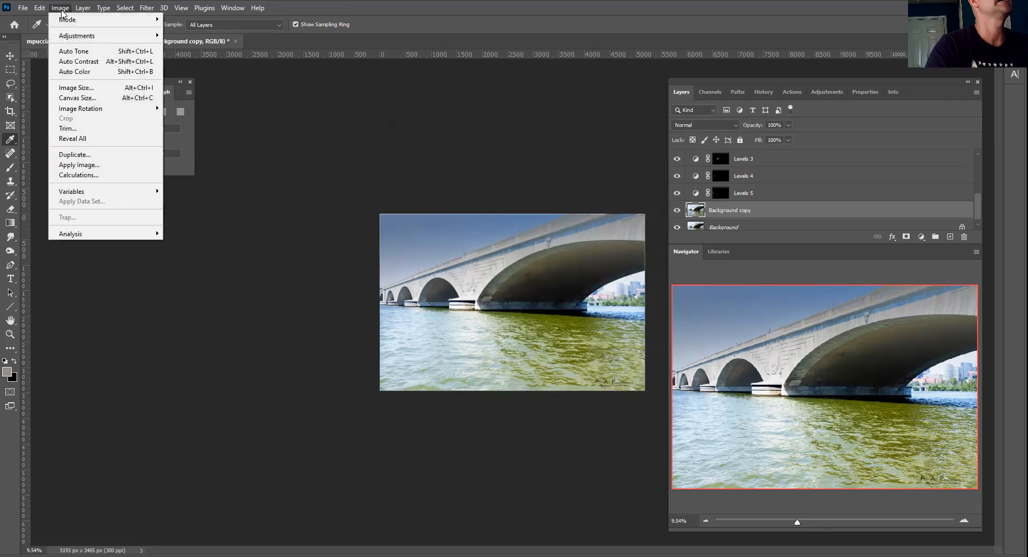
pyautogui.click(89, 101)
pyautogui.click(563, 172)
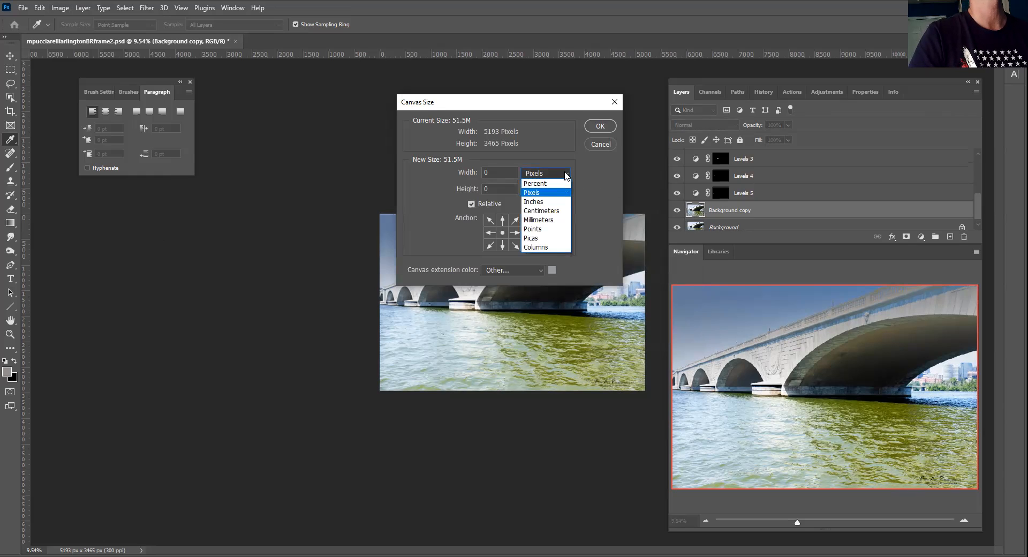
pyautogui.click(540, 197)
pyautogui.click(503, 172)
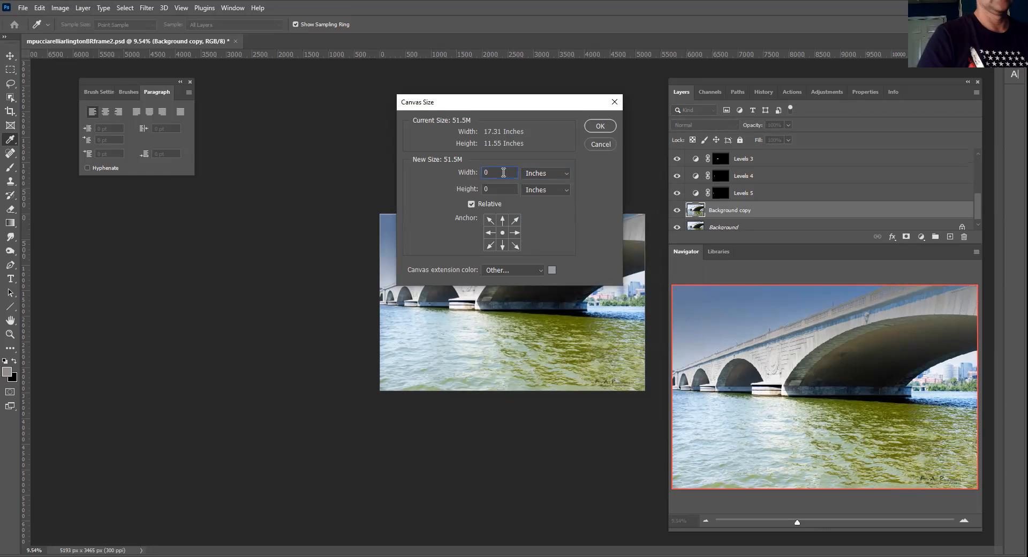
pyautogui.write('.30')
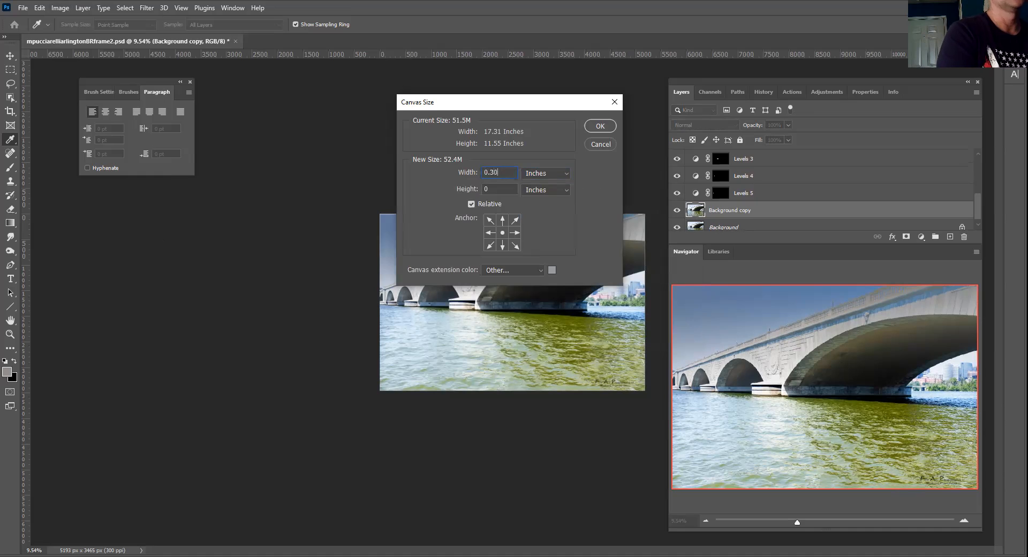
pyautogui.click(495, 186)
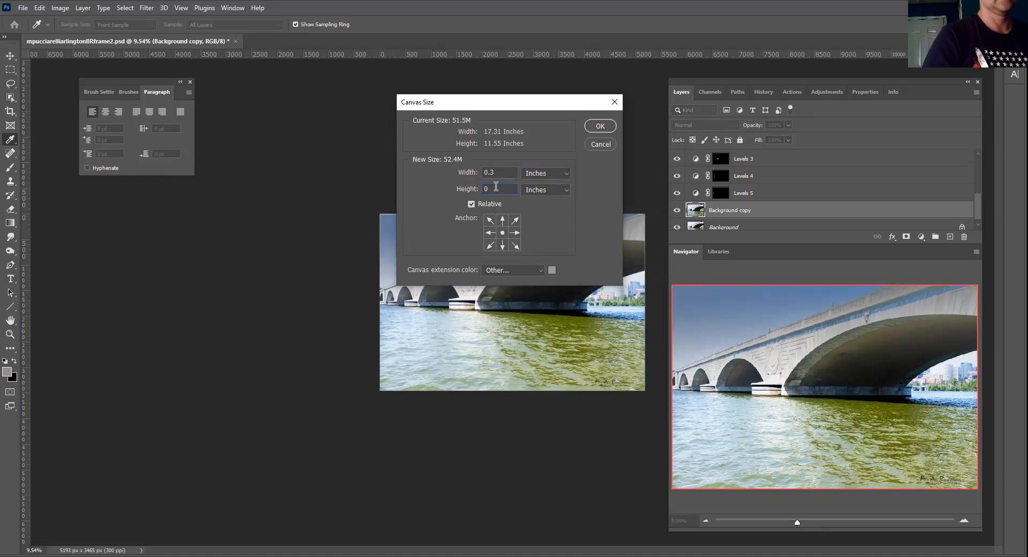
pyautogui.write('.30')
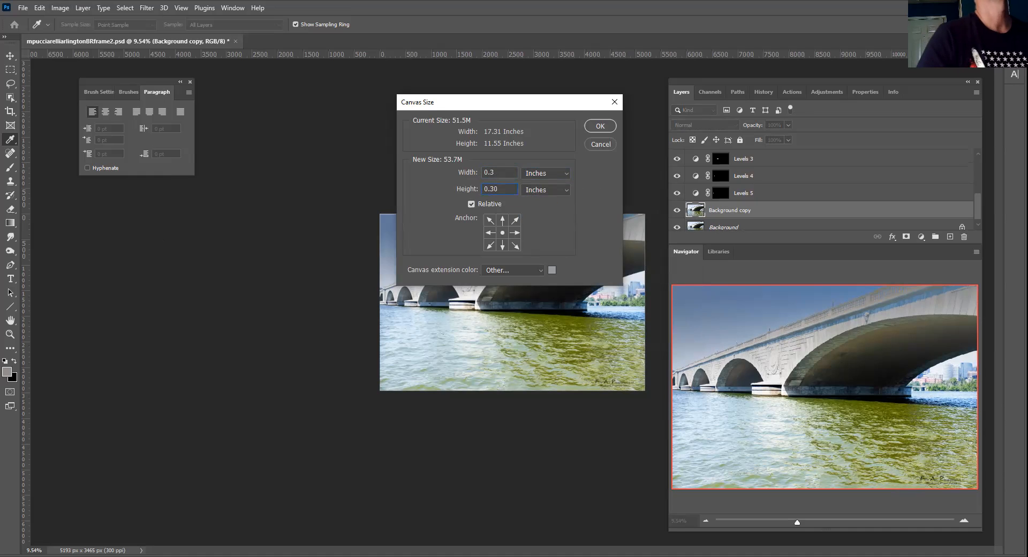
# Set the canvas extension color to hex 8d9bb1 and apply the 0.3-inch canvas enlargement.
pyautogui.click(551, 270)
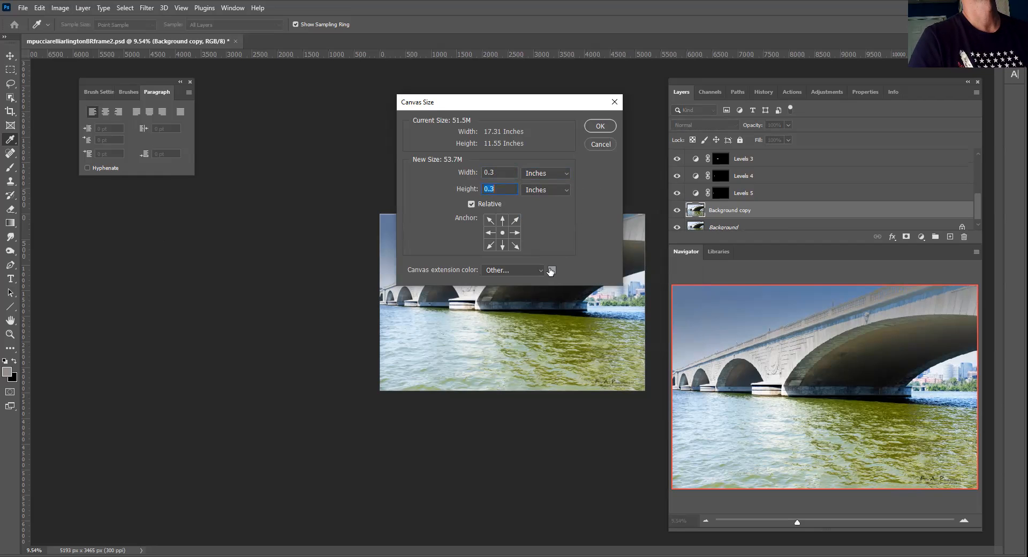
pyautogui.press('BackSpace')
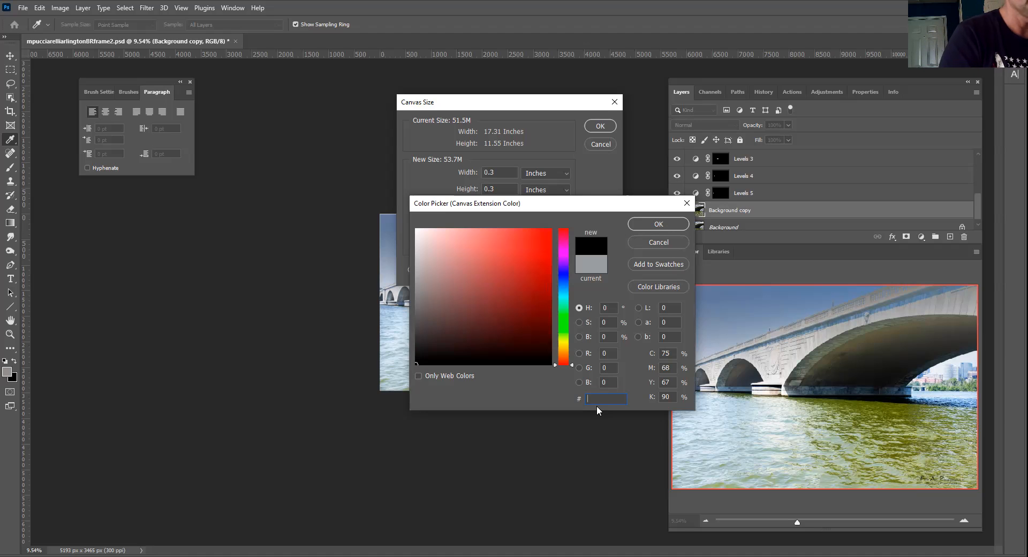
pyautogui.write('8')
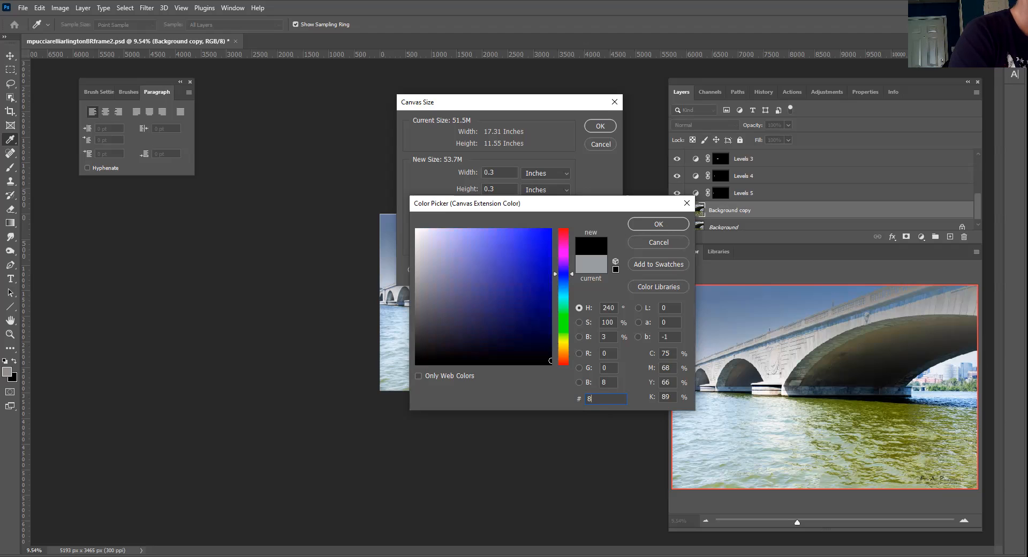
pyautogui.write('d9')
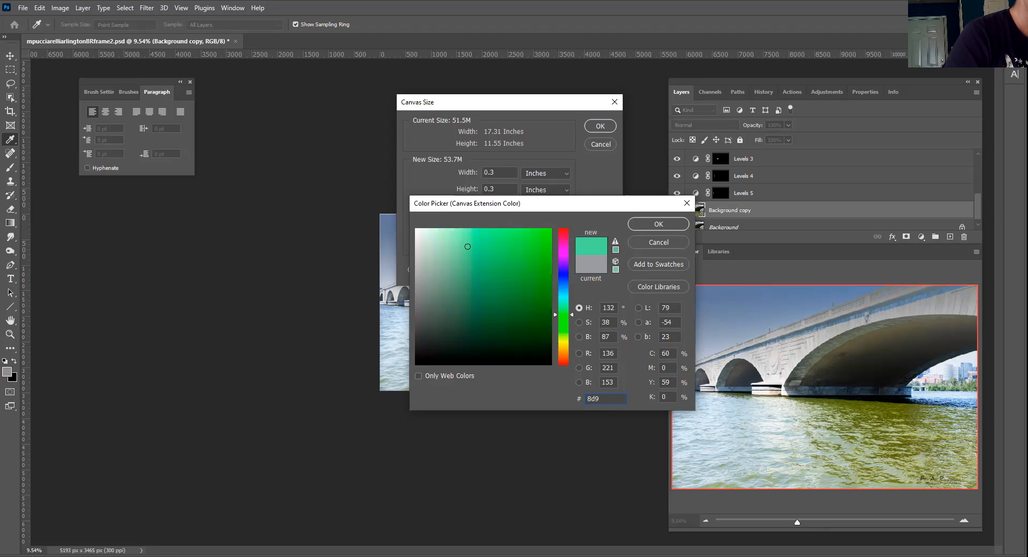
pyautogui.write('bb1')
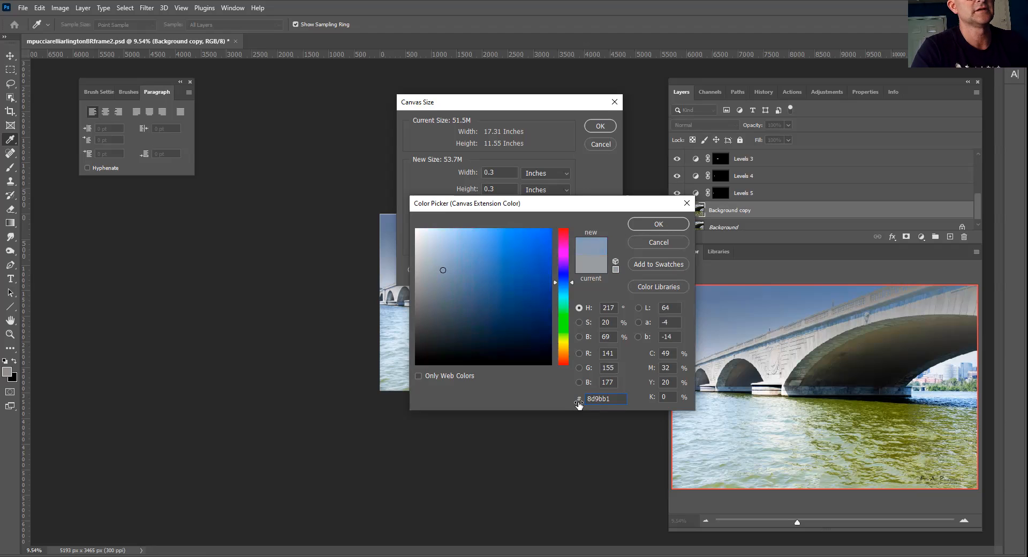
pyautogui.click(655, 225)
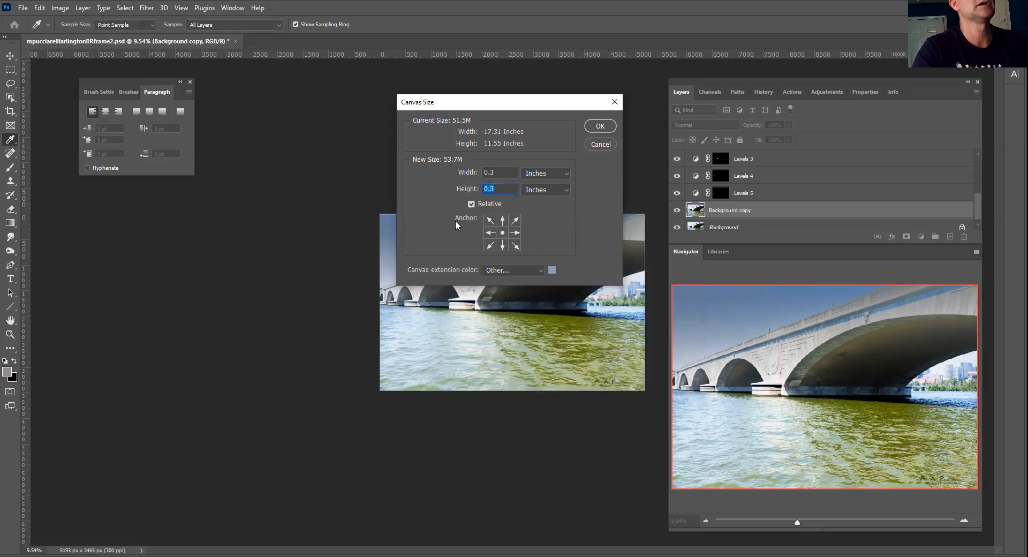
pyautogui.click(599, 127)
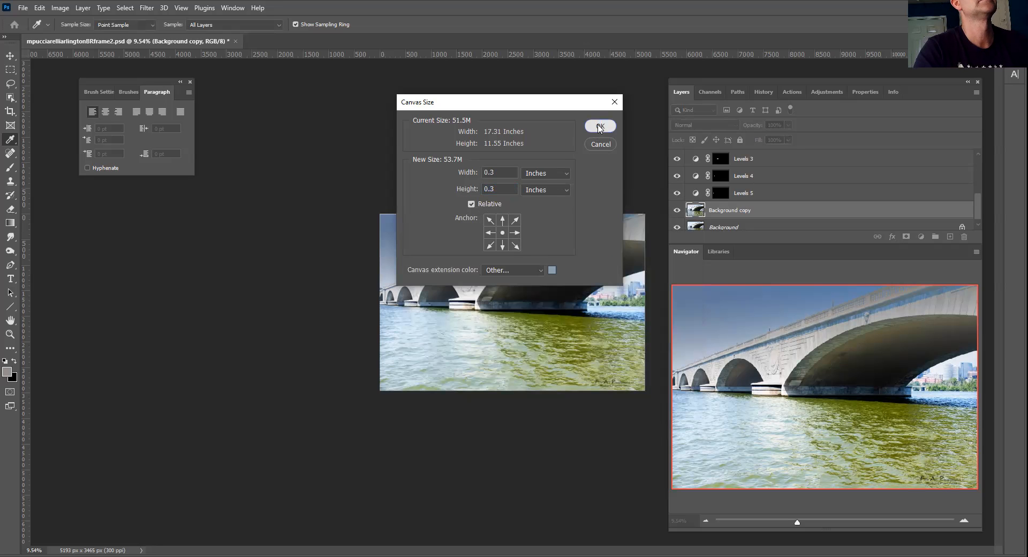
# Start a third canvas extension in Canvas Size, using inches and a relative width and height of 0.03.
pyautogui.click(59, 8)
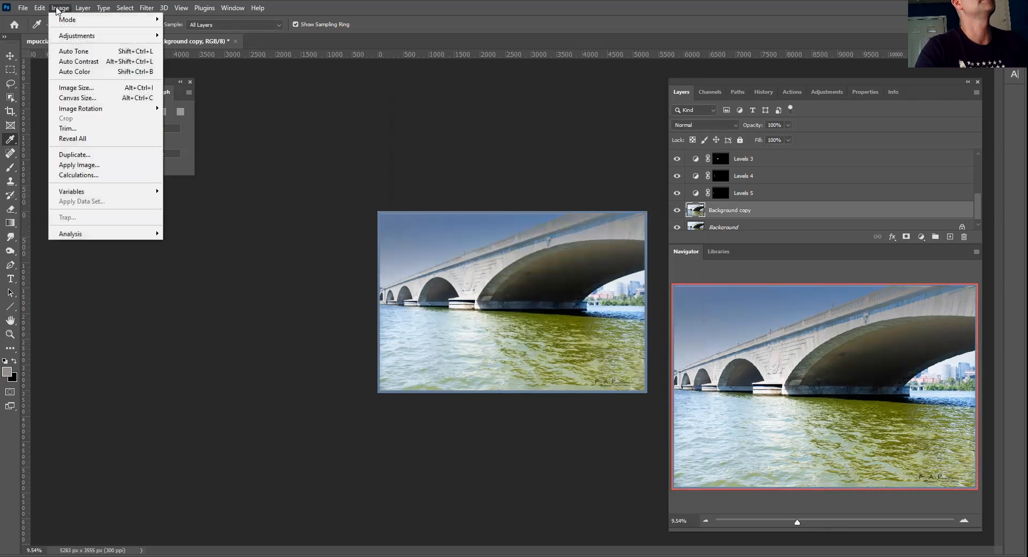
pyautogui.click(79, 98)
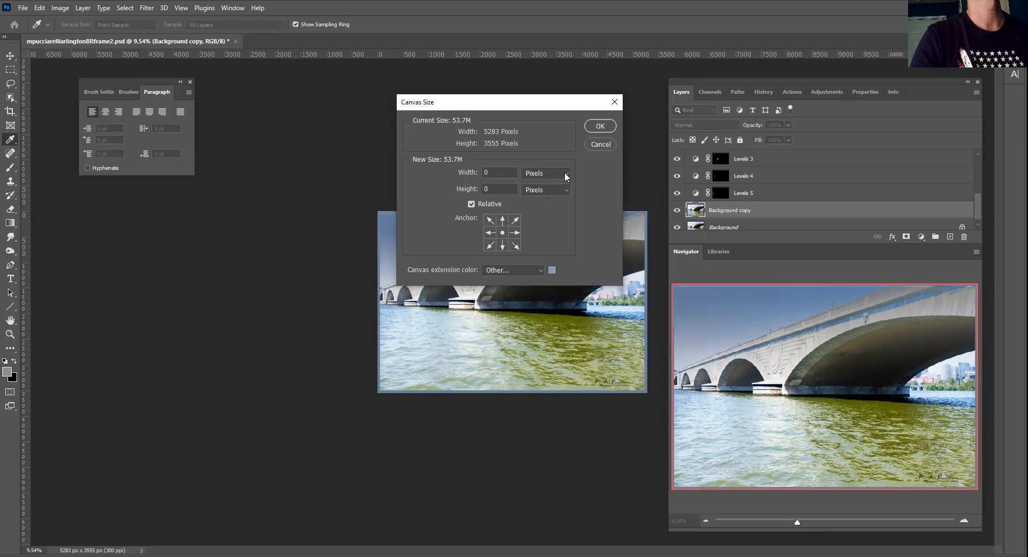
pyautogui.click(564, 172)
pyautogui.click(533, 194)
pyautogui.click(501, 172)
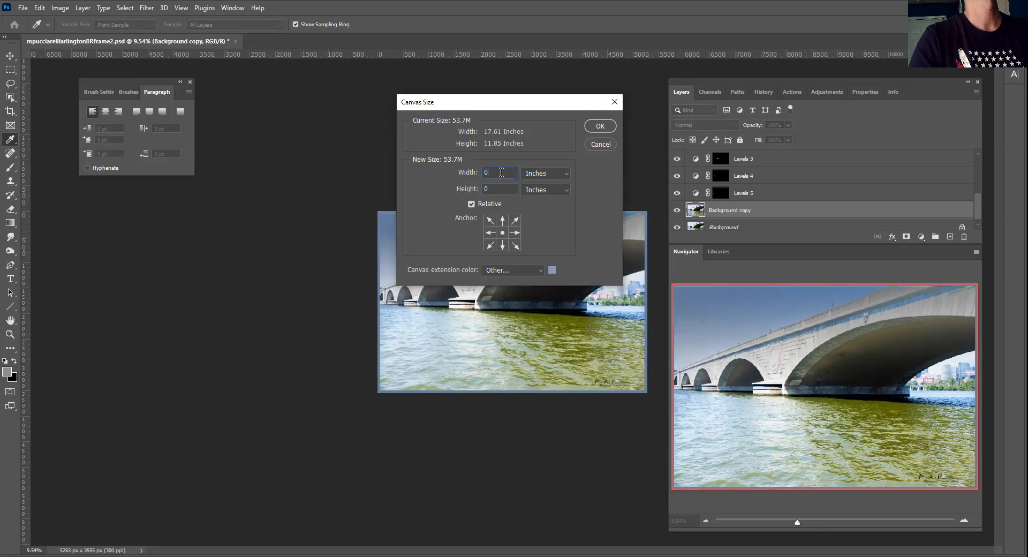
pyautogui.write('.03')
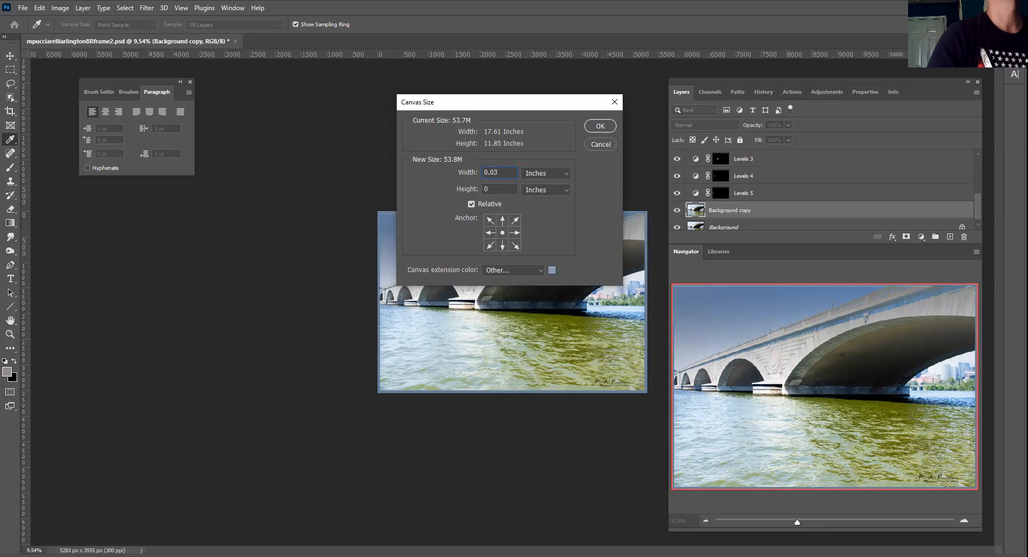
pyautogui.click(499, 189)
pyautogui.write('03')
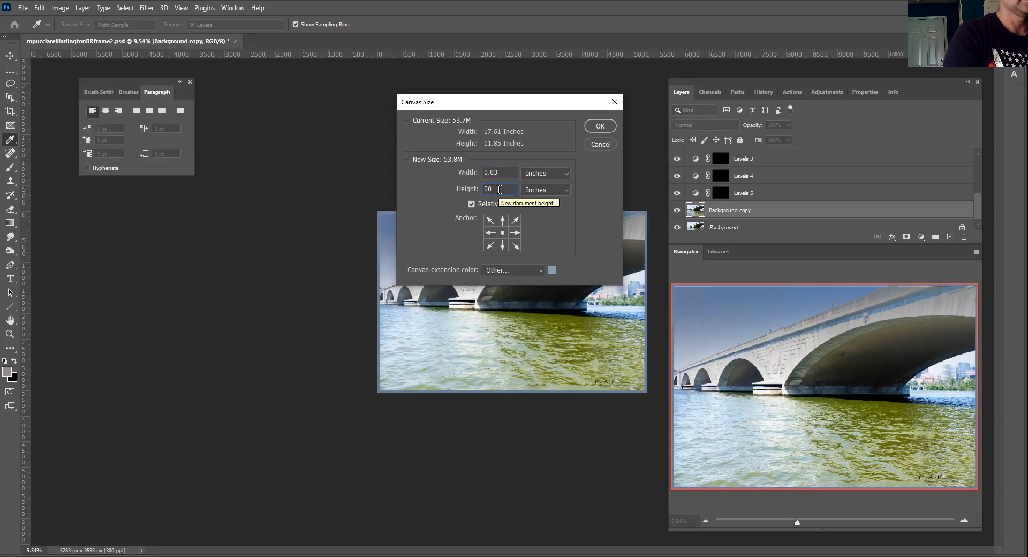
pyautogui.press('BackSpace')
pyautogui.press('BackSpace')
pyautogui.press('BackSpace')
pyautogui.write('.')
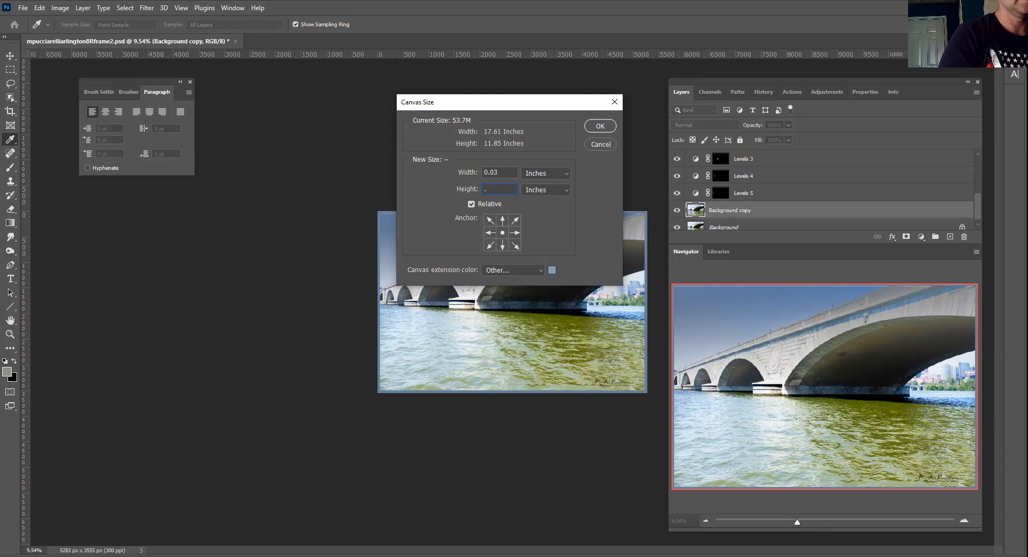
pyautogui.write('0')
pyautogui.write('03')
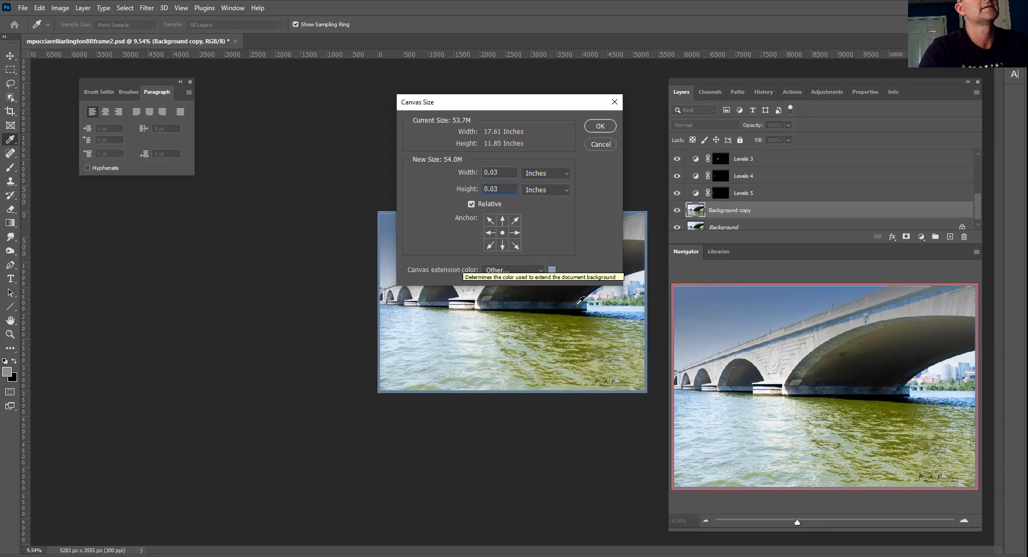
# Set the canvas extension color to hex 989b9d and apply the thin 0.03-inch canvas enlargement.
pyautogui.click(552, 269)
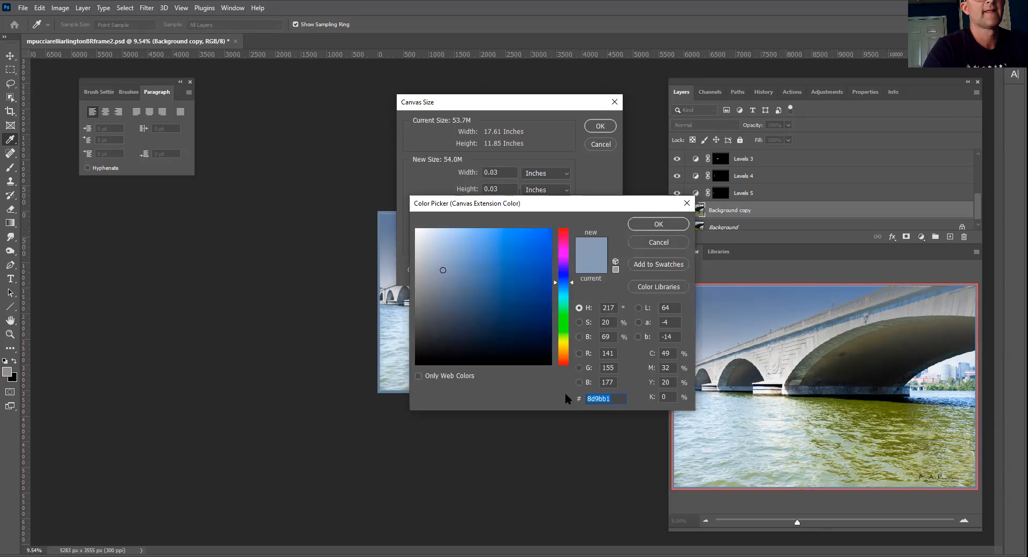
pyautogui.press('BackSpace')
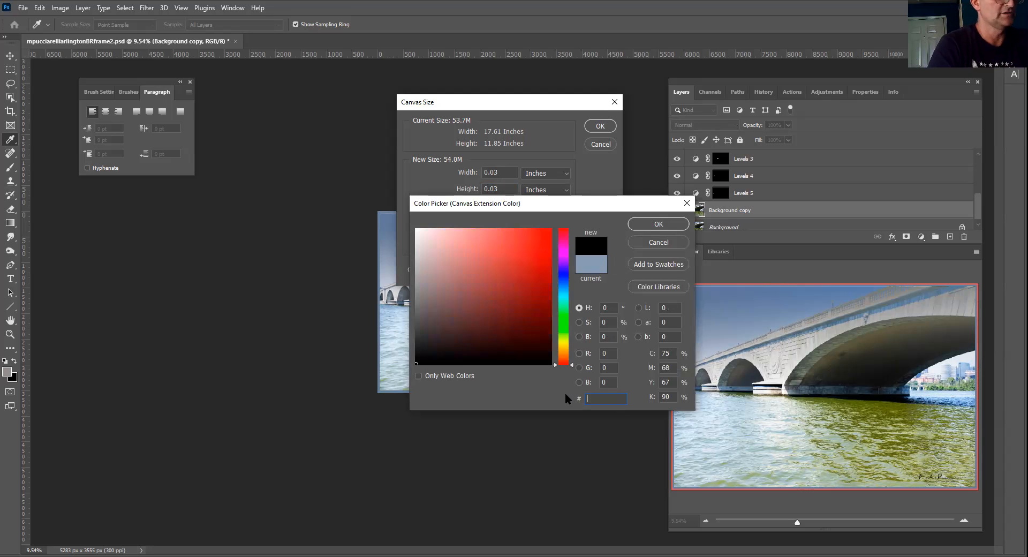
pyautogui.write('989')
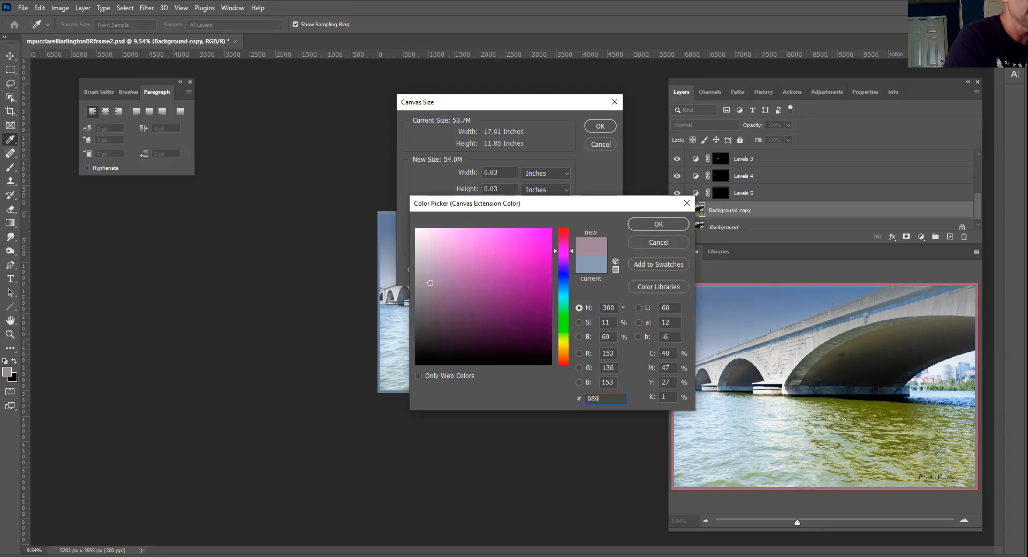
pyautogui.write('b9d')
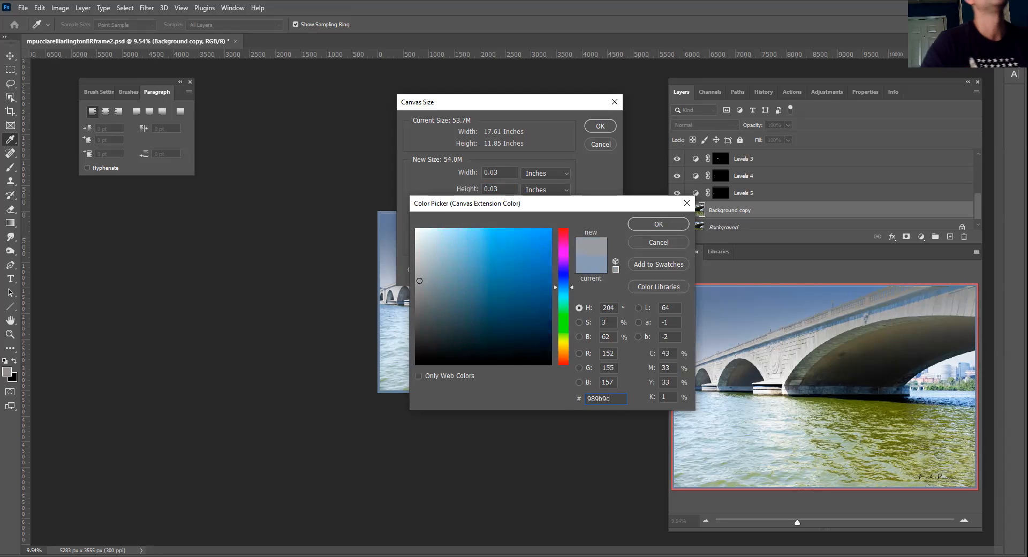
pyautogui.click(658, 224)
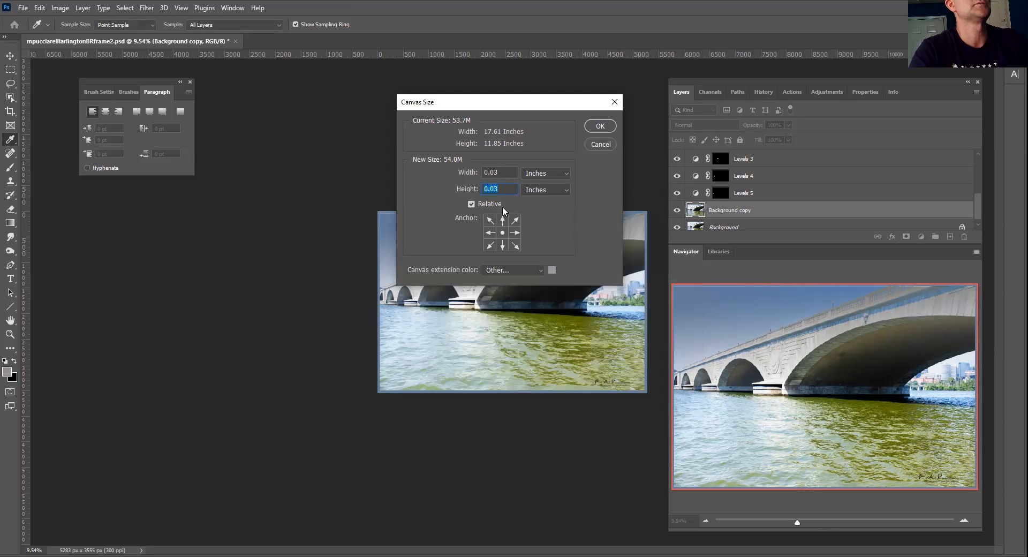
pyautogui.click(597, 128)
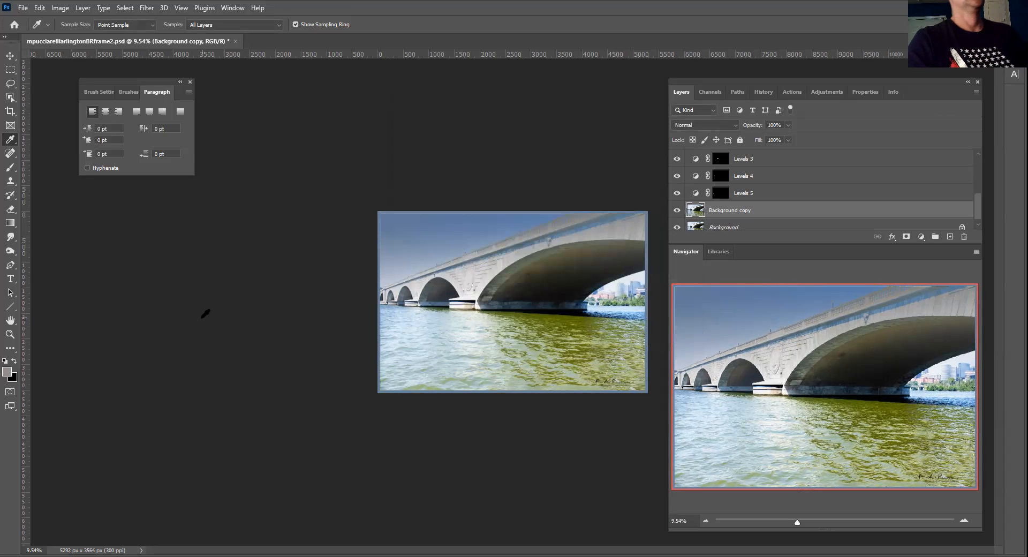
# Start a wide outer canvas extension in Canvas Size, using inches and a relative width and height of 3.5.
pyautogui.click(60, 8)
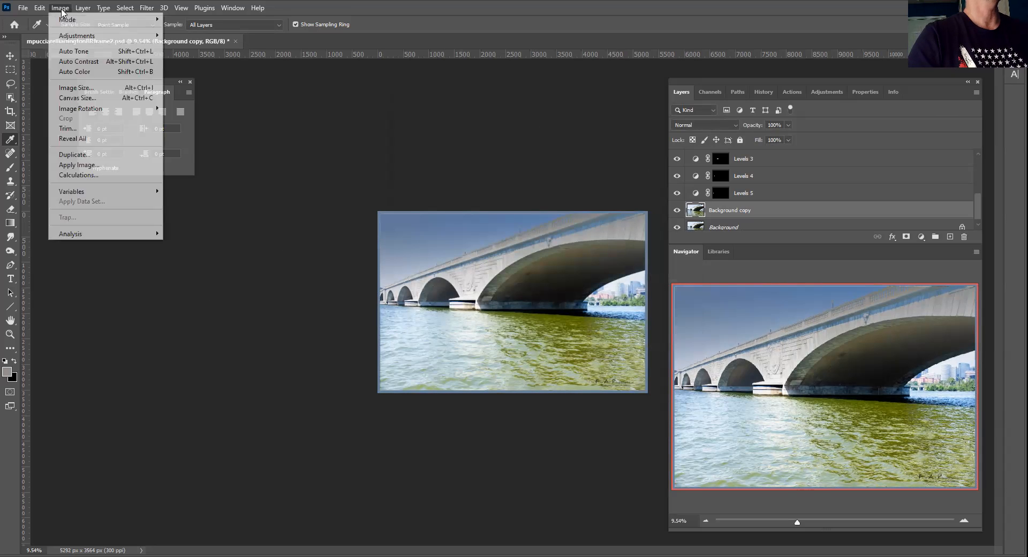
pyautogui.click(80, 98)
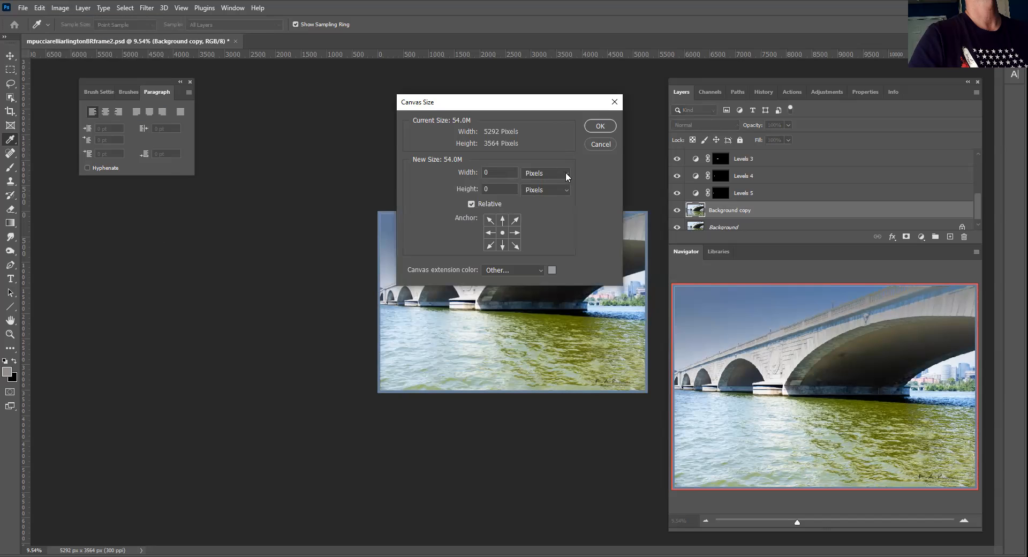
pyautogui.click(565, 172)
pyautogui.click(544, 194)
pyautogui.click(503, 175)
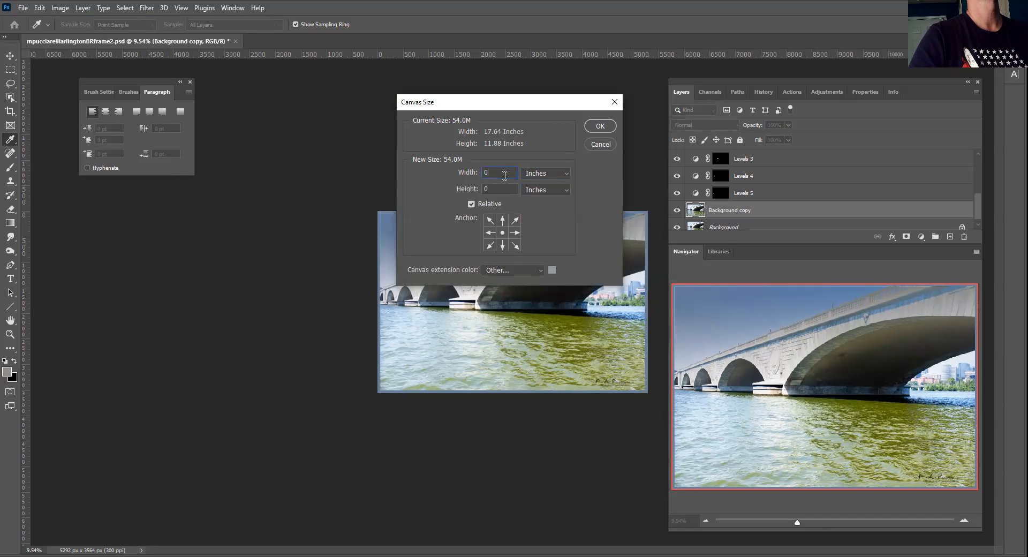
pyautogui.press('BackSpace')
pyautogui.write('3.5')
pyautogui.click(504, 187)
pyautogui.press('BackSpace')
pyautogui.write('3')
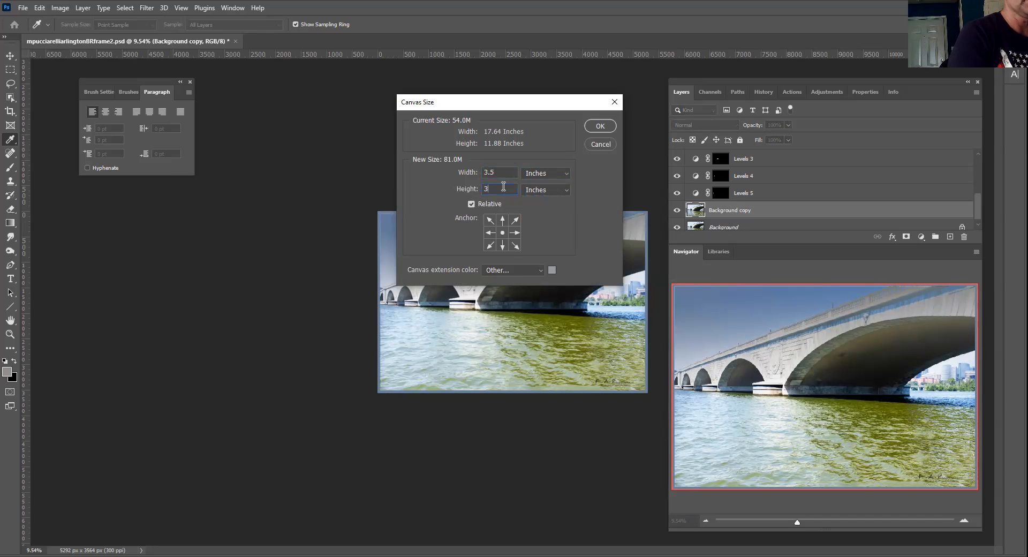
pyautogui.write('.5')
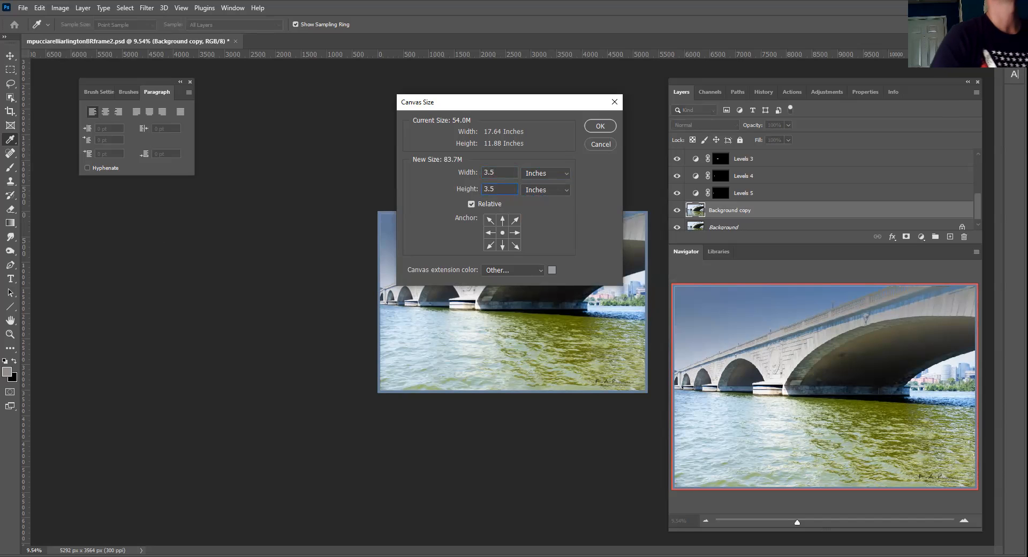
# Set the canvas extension color to hex 8d9bb1 and apply the 3.5-inch canvas enlargement.
pyautogui.click(551, 270)
pyautogui.click(616, 397)
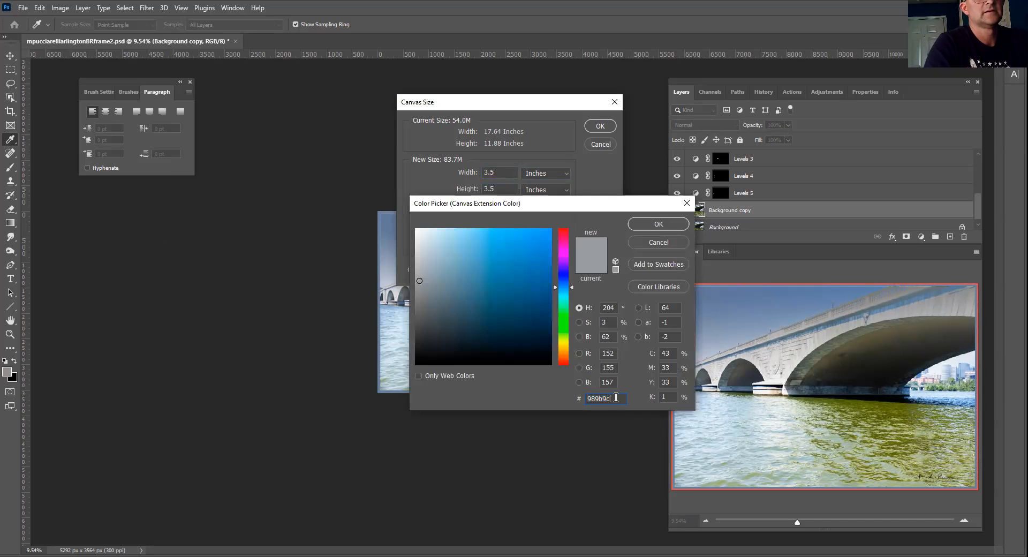
pyautogui.press('BackSpace')
pyautogui.press('BackSpace')
pyautogui.press('BackSpace')
pyautogui.press('BackSpace')
pyautogui.press('BackSpace')
pyautogui.press('BackSpace')
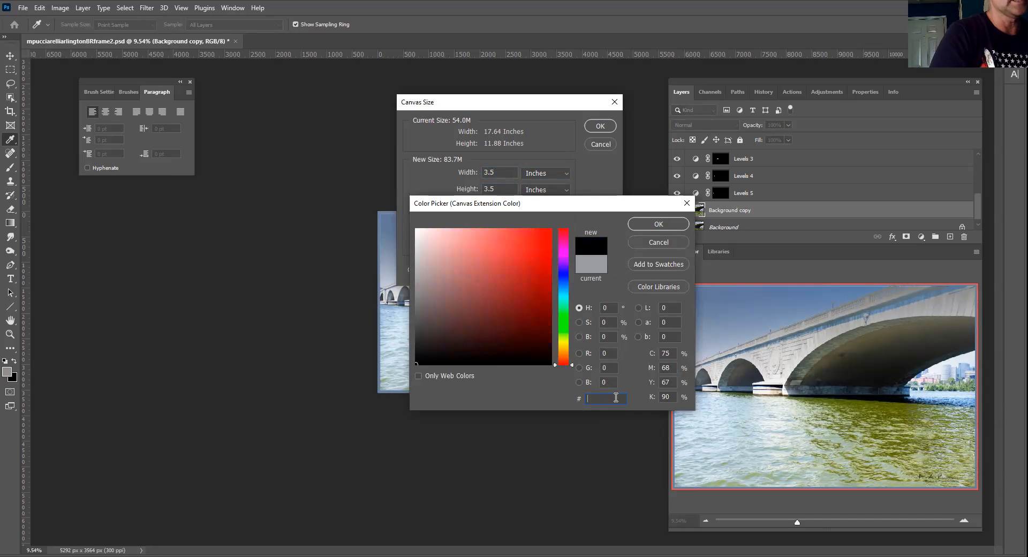
pyautogui.write('8')
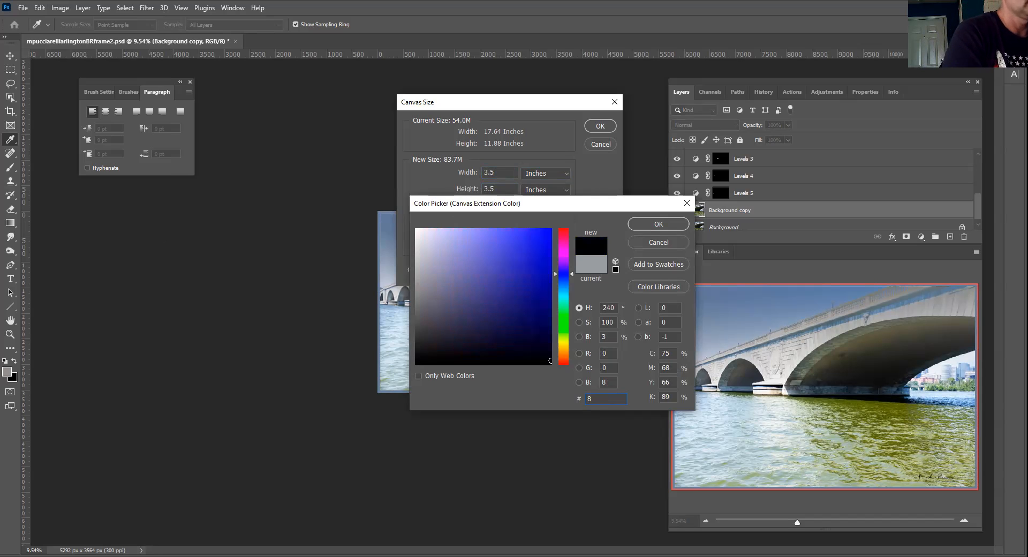
pyautogui.write('d')
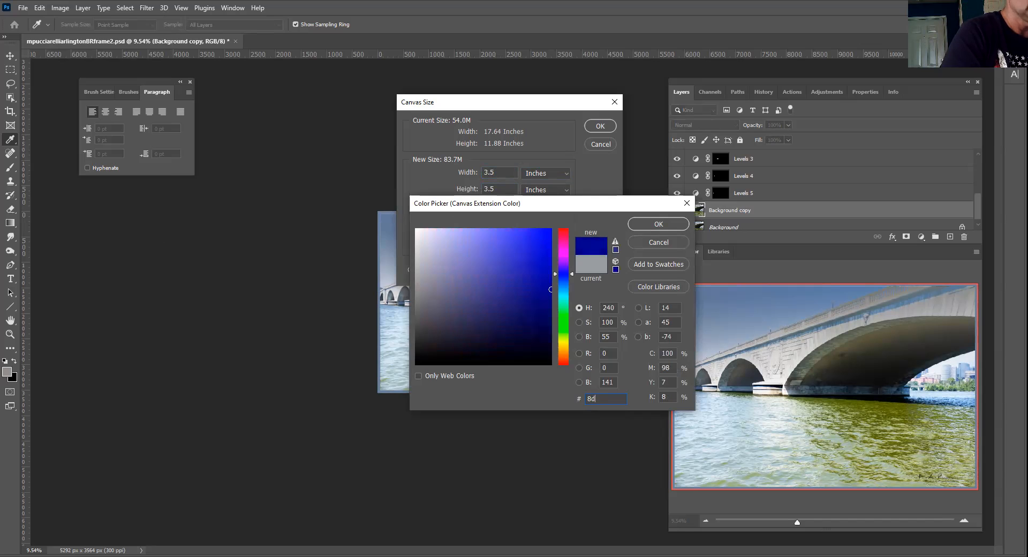
pyautogui.write('9bb1')
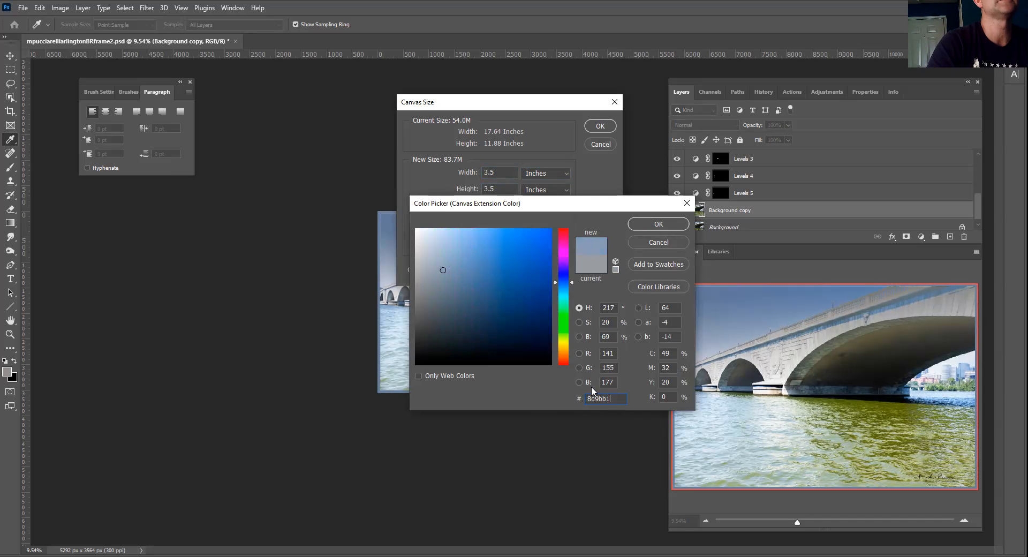
pyautogui.click(658, 223)
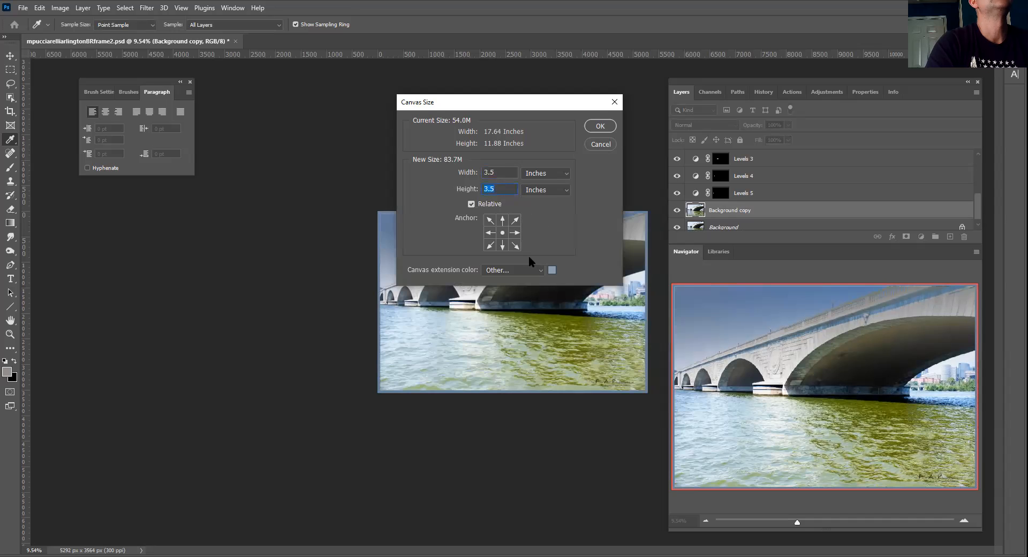
pyautogui.click(599, 126)
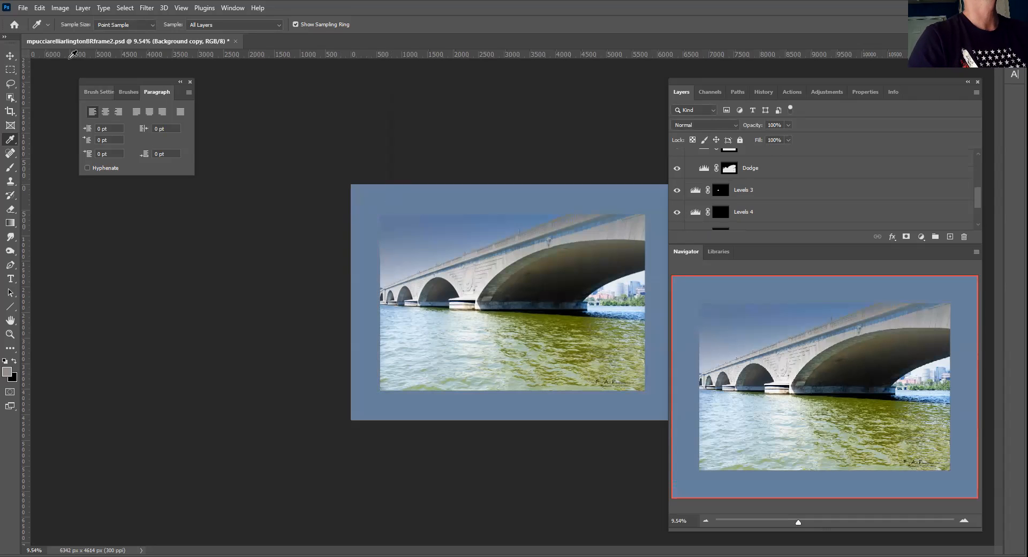
# Resize the framed image to a resolution of 200 pixels/inch and a width of 4000 pixels.
pyautogui.click(58, 8)
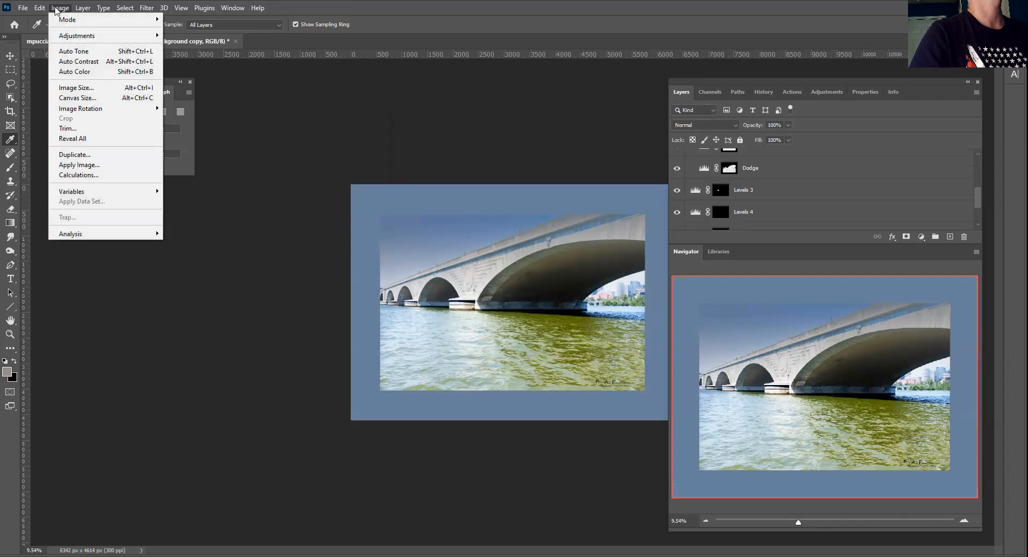
pyautogui.click(82, 88)
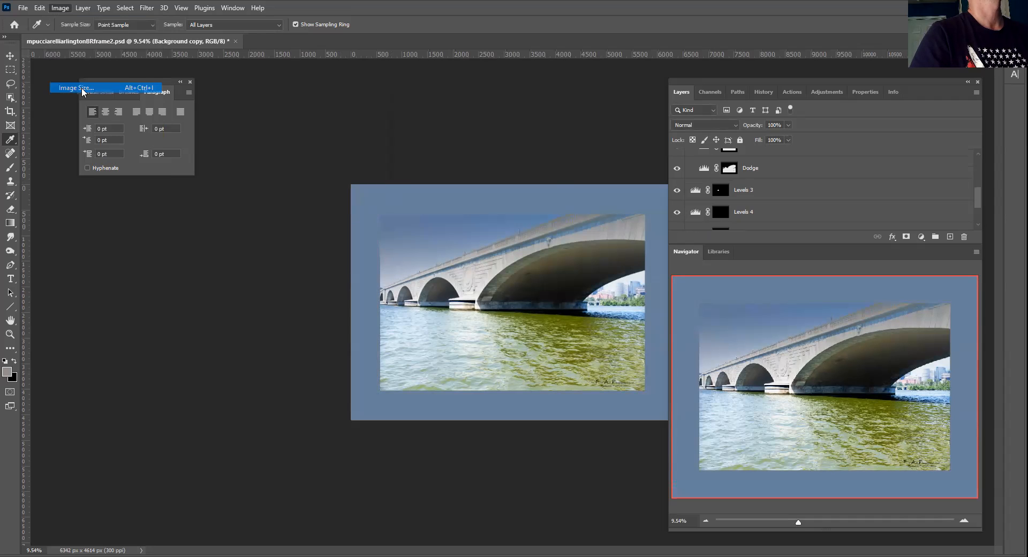
pyautogui.click(458, 198)
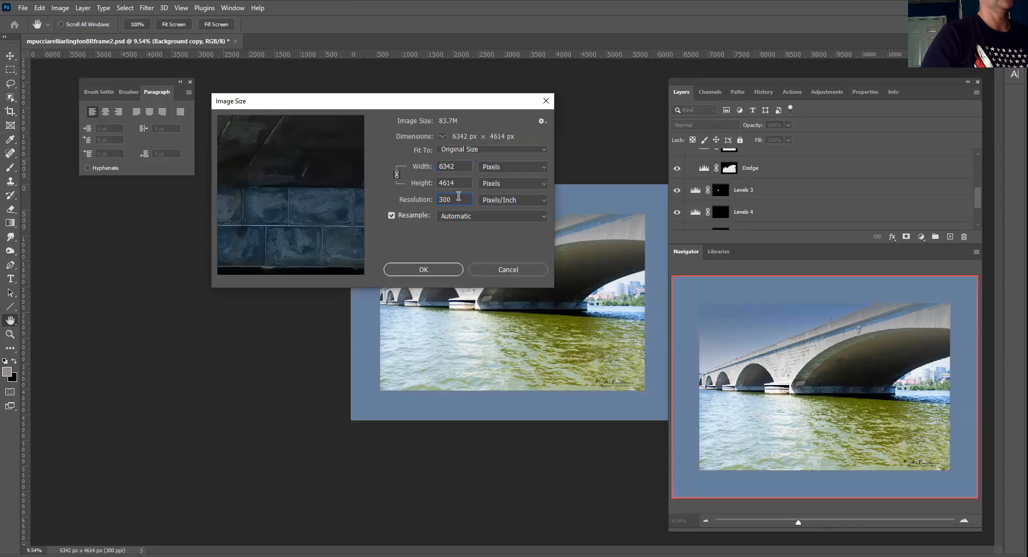
pyautogui.press('Delete')
pyautogui.write('2')
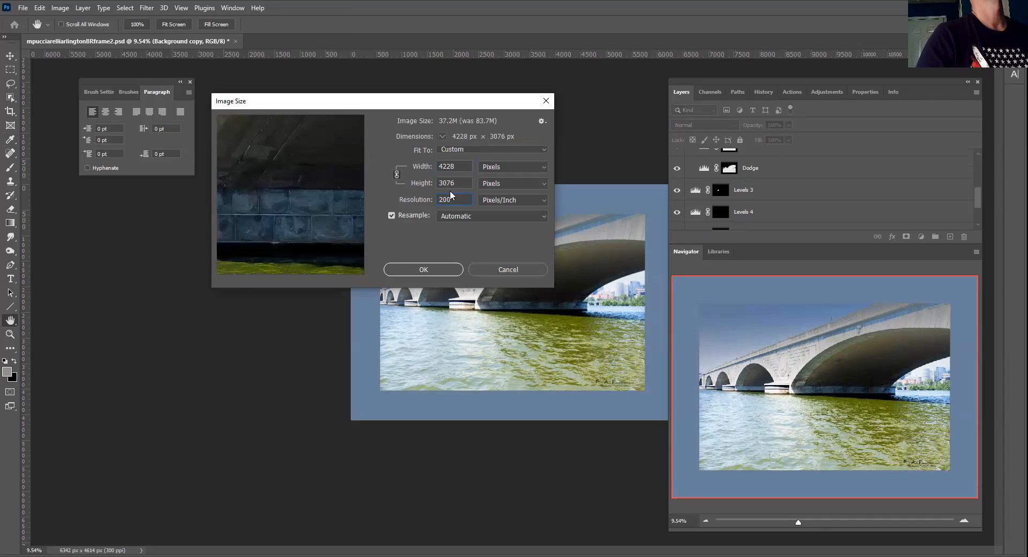
pyautogui.doubleClick(467, 165)
pyautogui.write('4000')
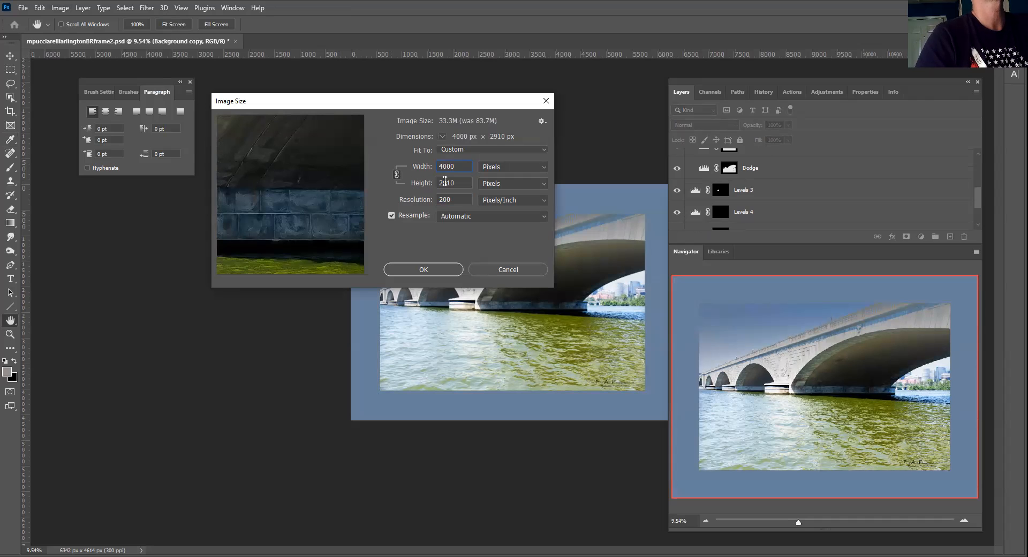
pyautogui.click(423, 269)
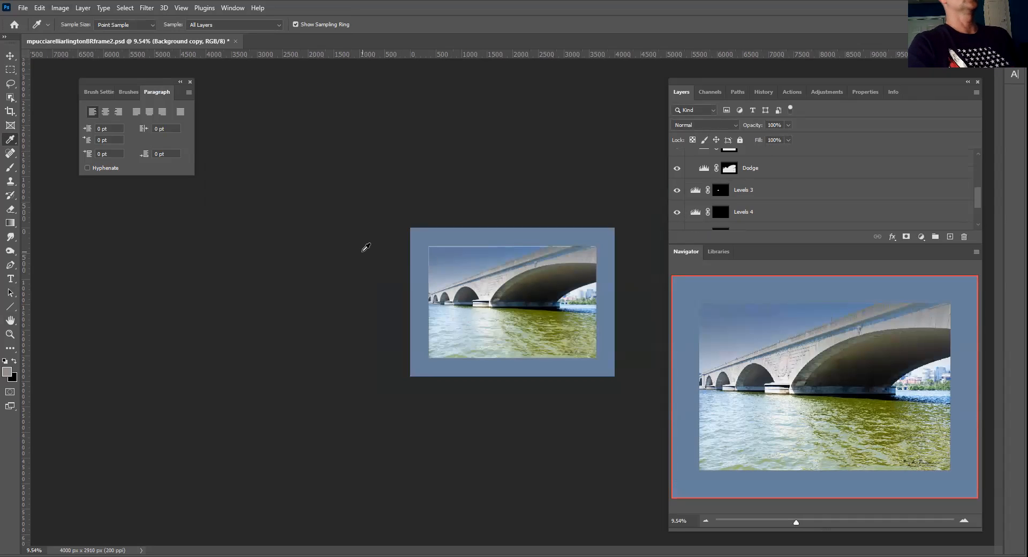
# Save the framed document and quick-export it as a JPG to the "selections of 7d24mm arlington bridge" folder, keeping the suggested file name.
pyautogui.click(23, 8)
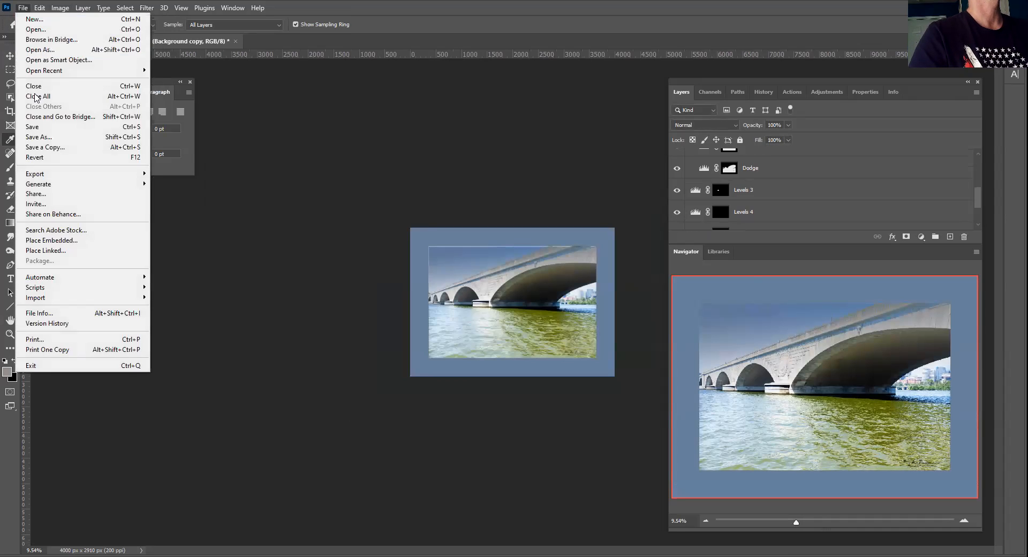
pyautogui.click(34, 126)
pyautogui.click(24, 7)
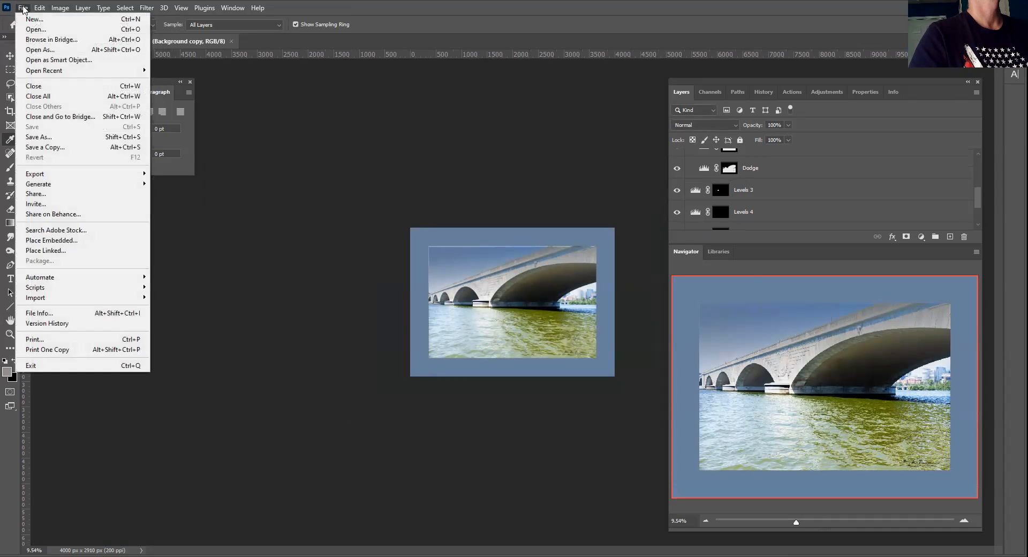
pyautogui.moveTo(49, 174)
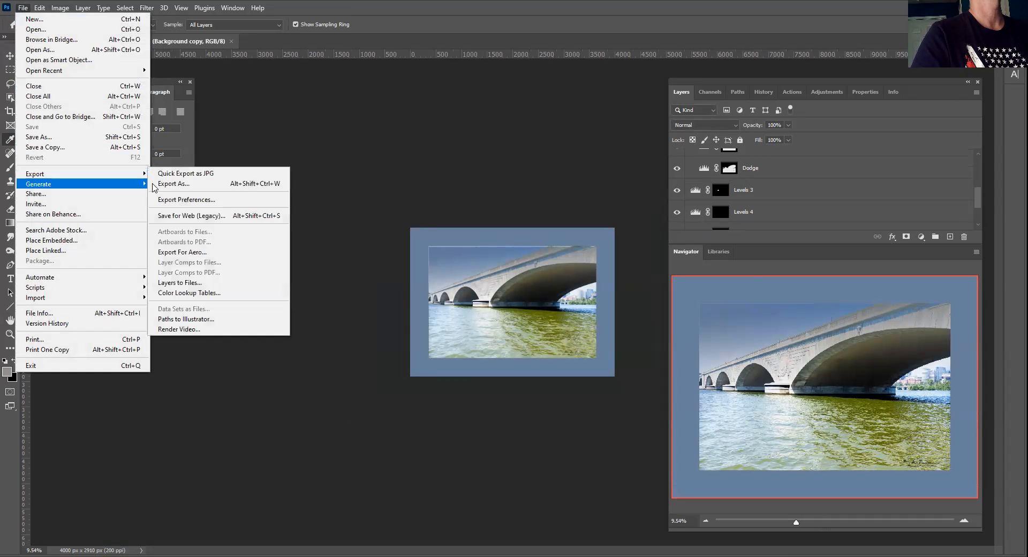
pyautogui.click(185, 175)
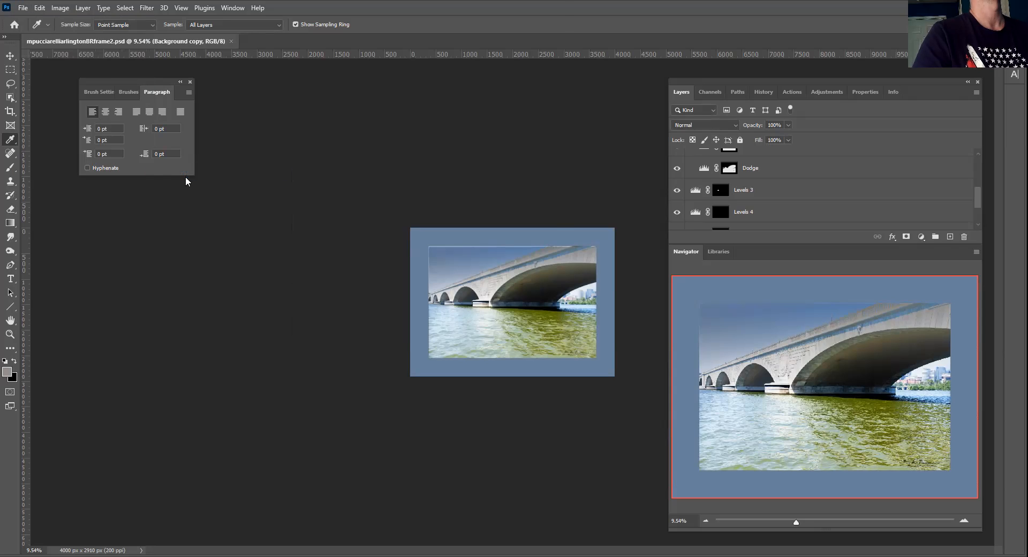
pyautogui.click(184, 282)
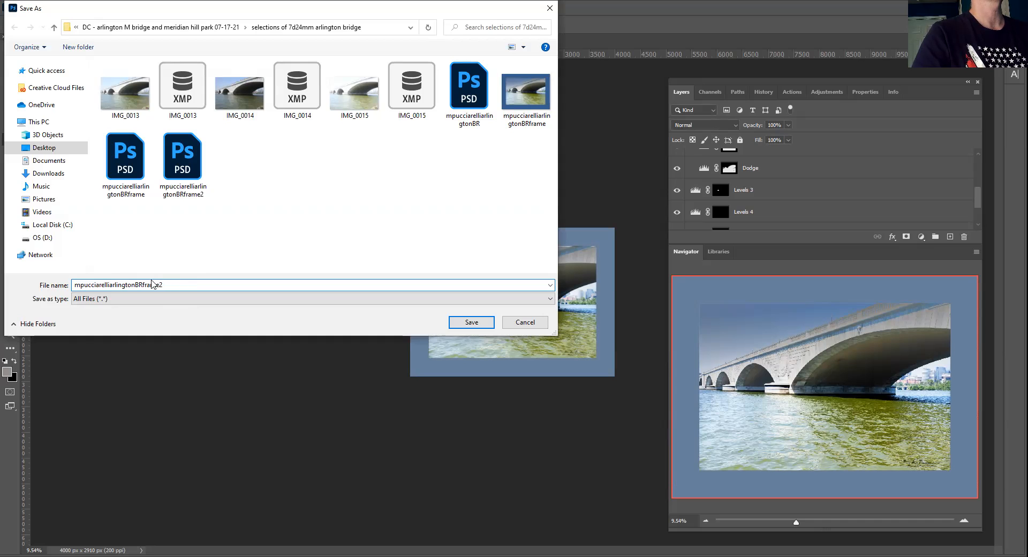
pyautogui.click(473, 320)
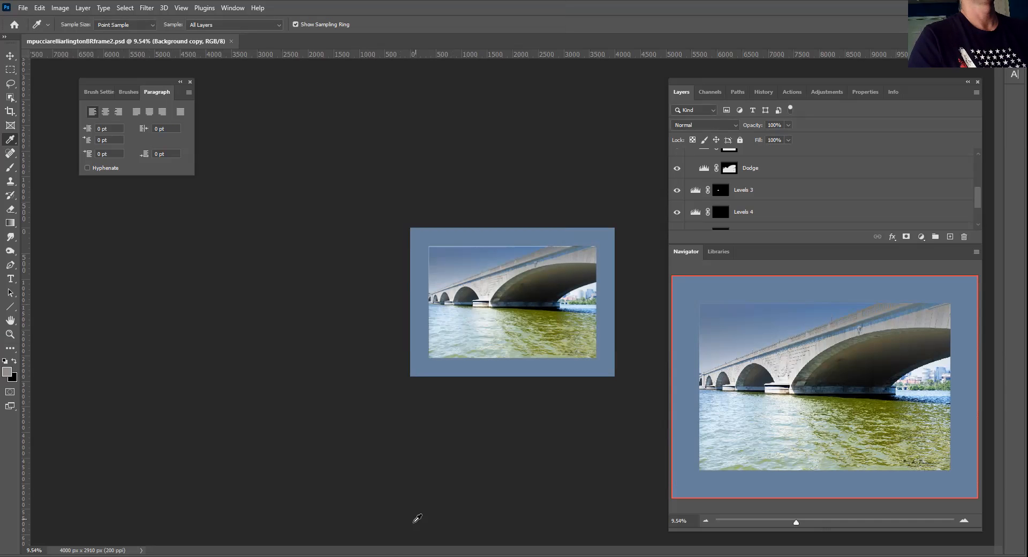